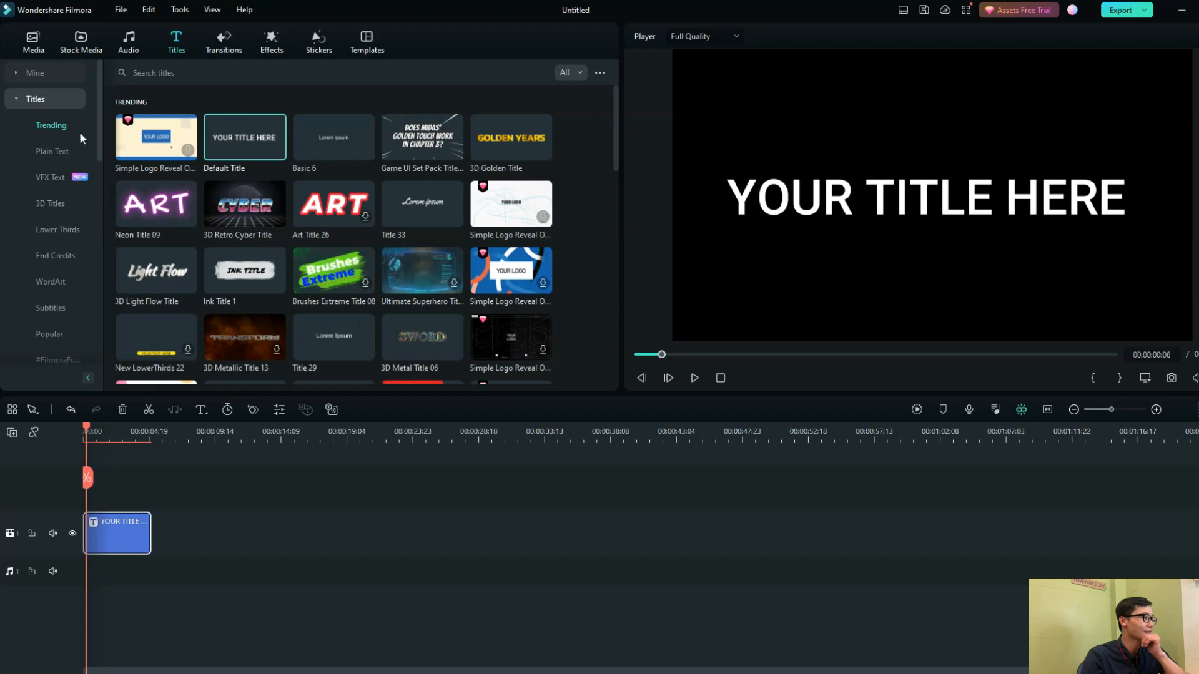
Add Big Title Pack Title 03 from the favorite titles after the existing title clip and preview it
click(37, 73)
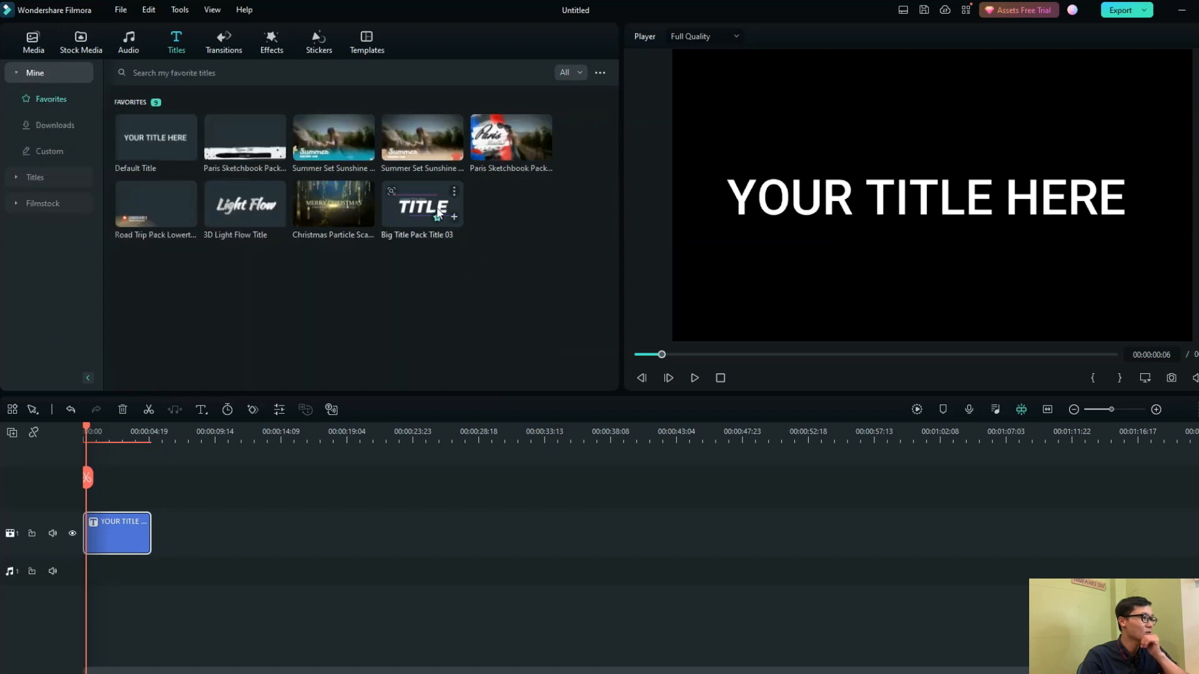
drag(422, 210, 176, 526)
drag(85, 429, 180, 442)
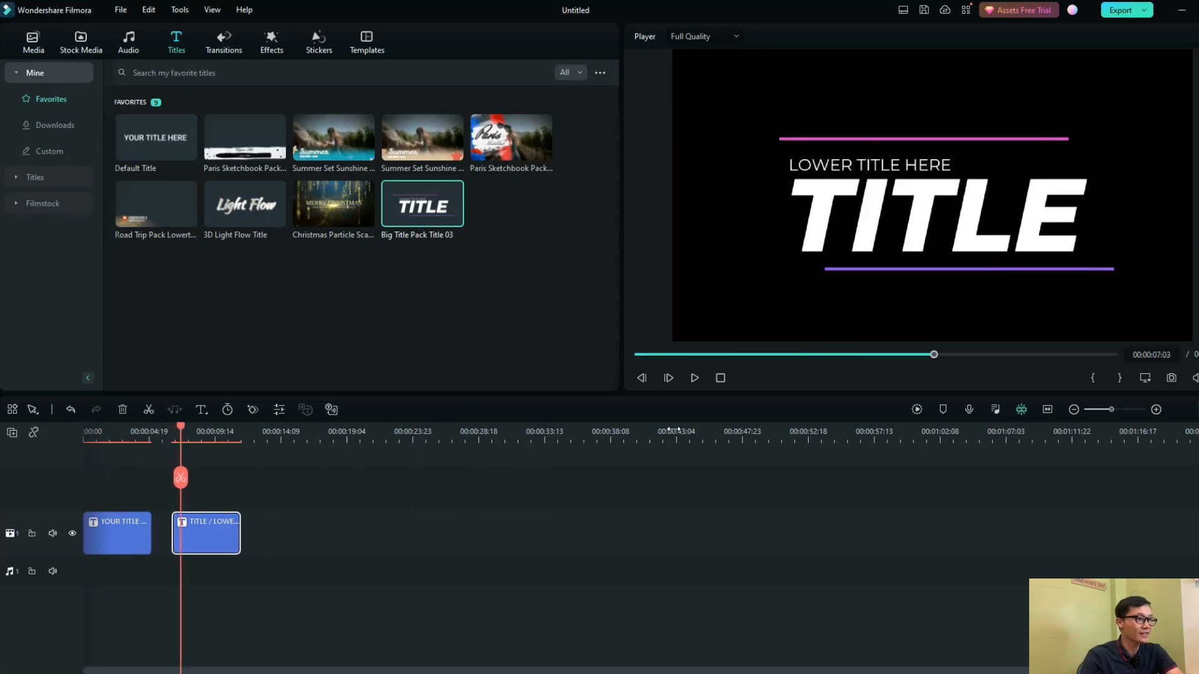
click(695, 378)
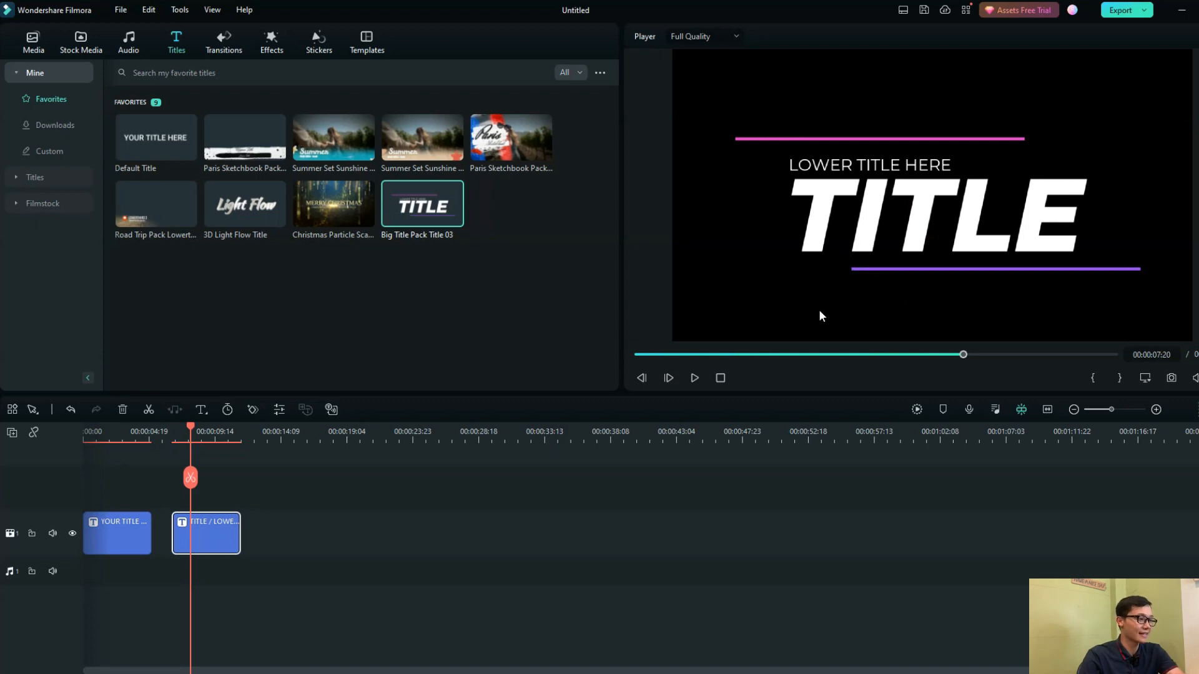
Delete the Big Title Pack Title 03 clip from the timeline
click(133, 525)
click(192, 543)
key(Delete)
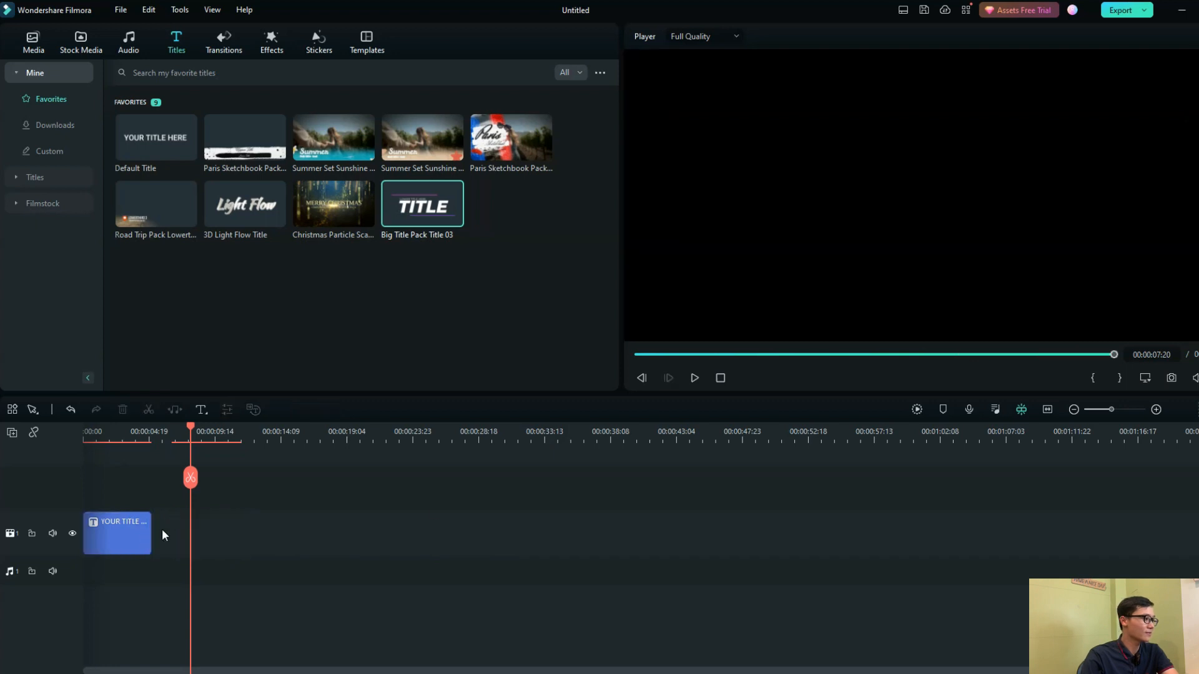
Return the playhead to the start of the timeline and open the default title for advanced text editing
drag(190, 433, 81, 456)
click(772, 420)
click(694, 378)
double_click(782, 213)
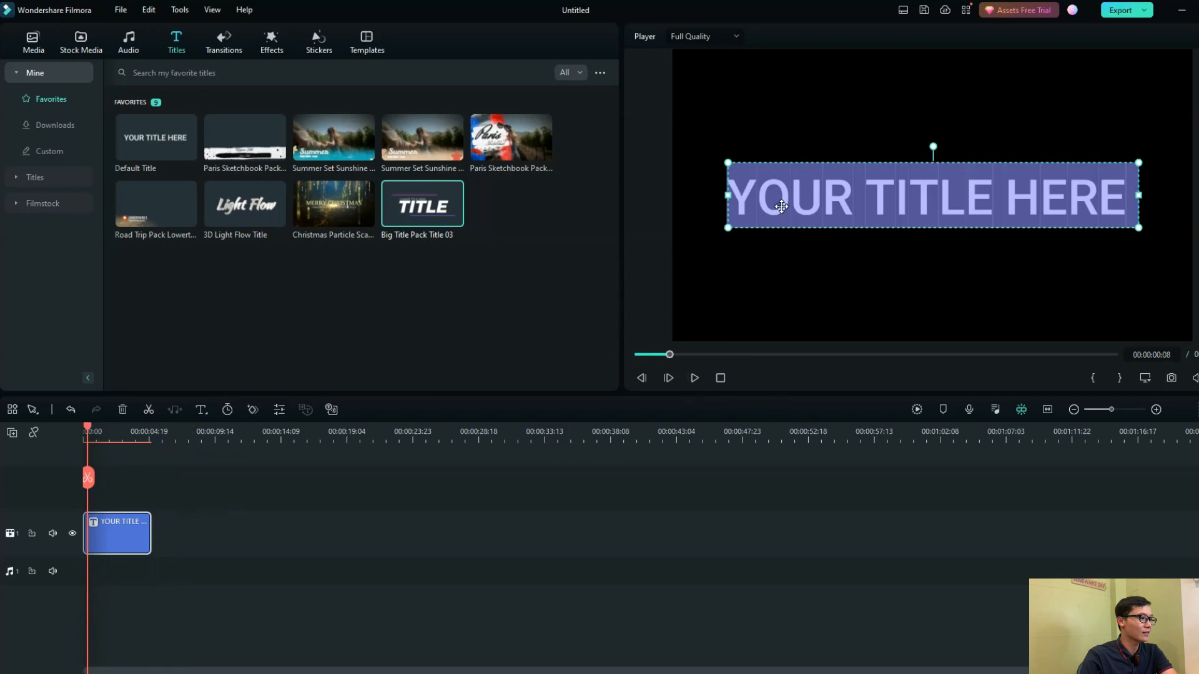
click(538, 375)
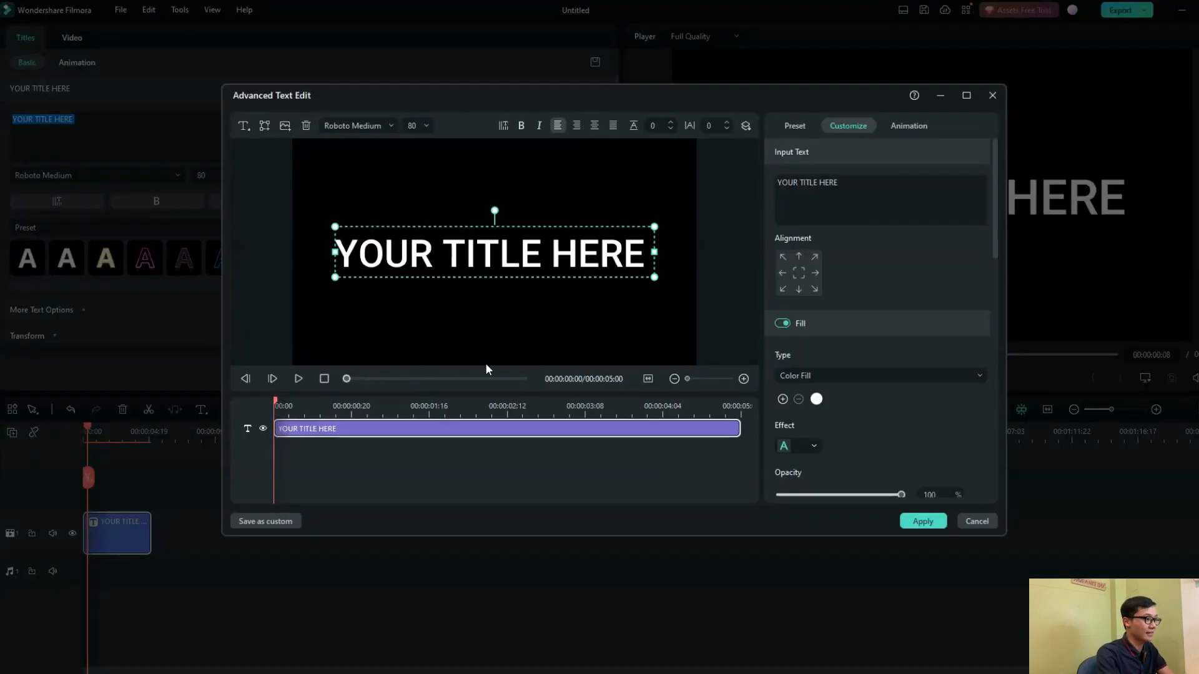
Replace the placeholder title text with the person's name in capital letters
click(812, 184)
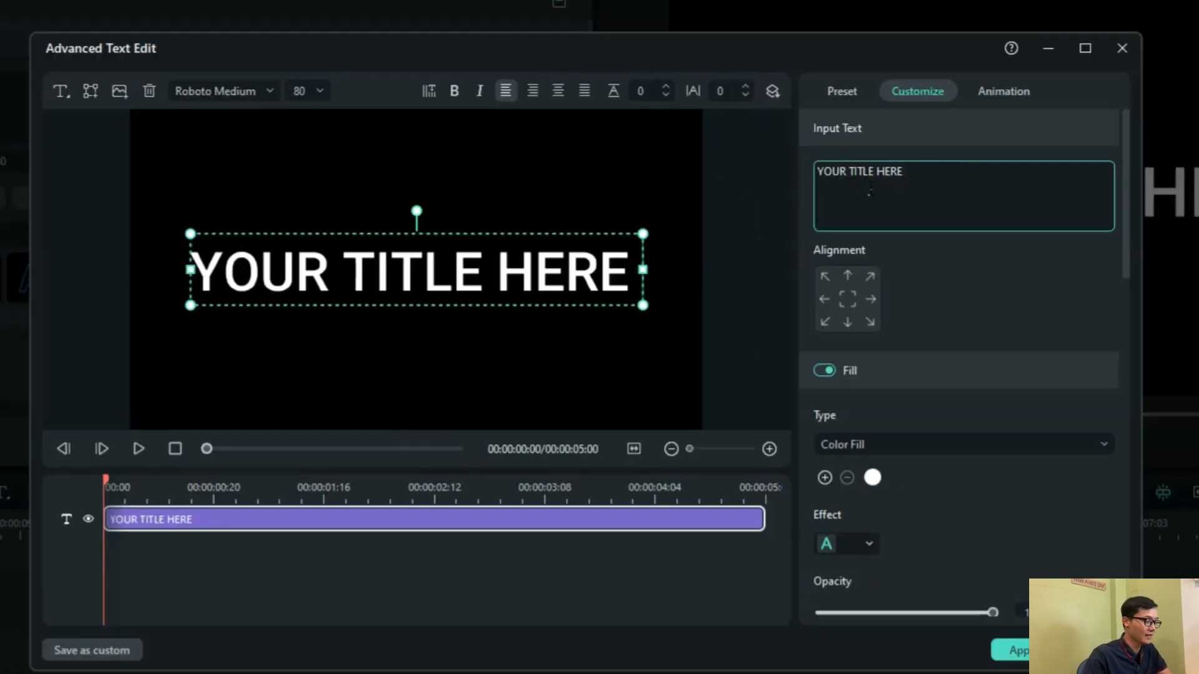
key(shift+Left)
key(shift+Left)
key(shift+Left)
key(shift+Left)
key(shift+Left)
key(shift+Left)
key(shift+Left)
key(shift+Left)
key(shift+Left)
key(shift+Left)
key(shift+Left)
key(shift+Left)
key(shift+Left)
key(shift+Left)
key(shift+Left)
click(343, 160)
Set the title's font to Russo One and its size to 130
click(223, 92)
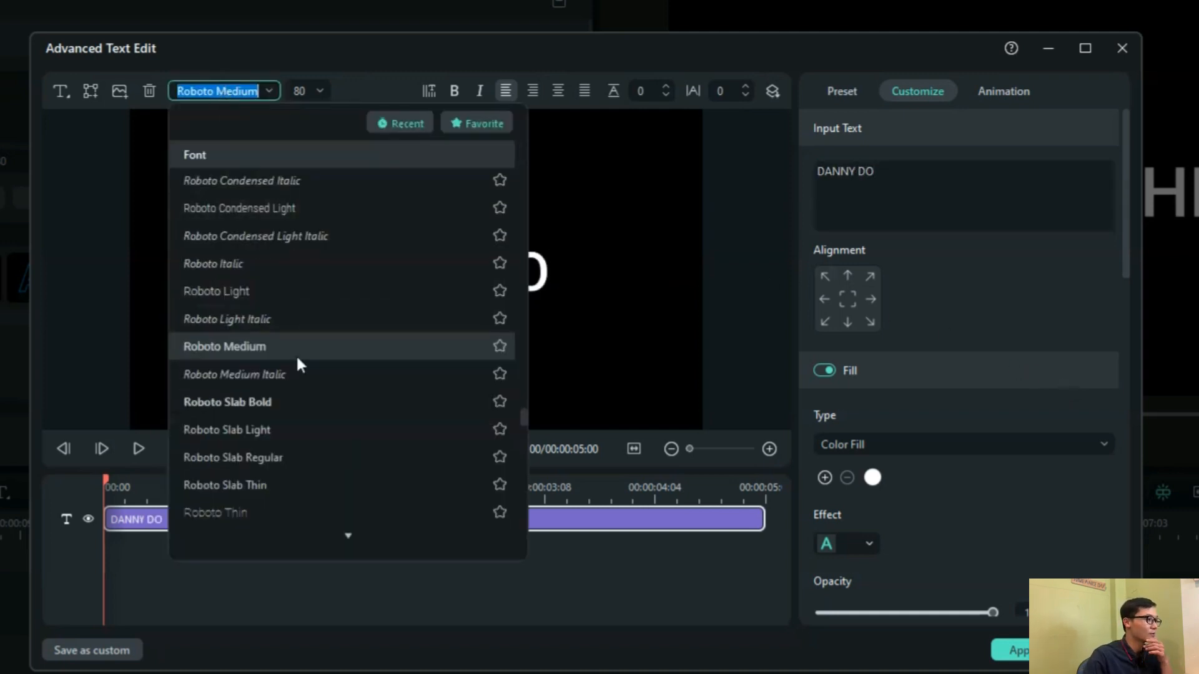
scroll(296, 363, down, 3)
click(266, 433)
click(299, 92)
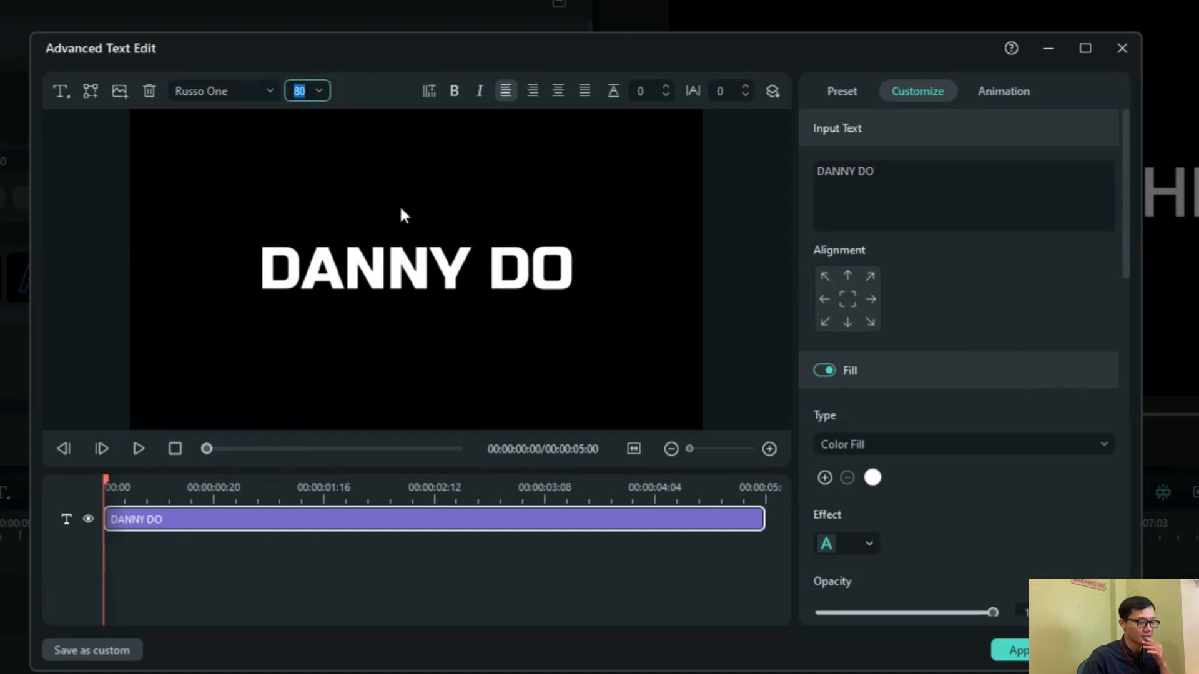
text(130)
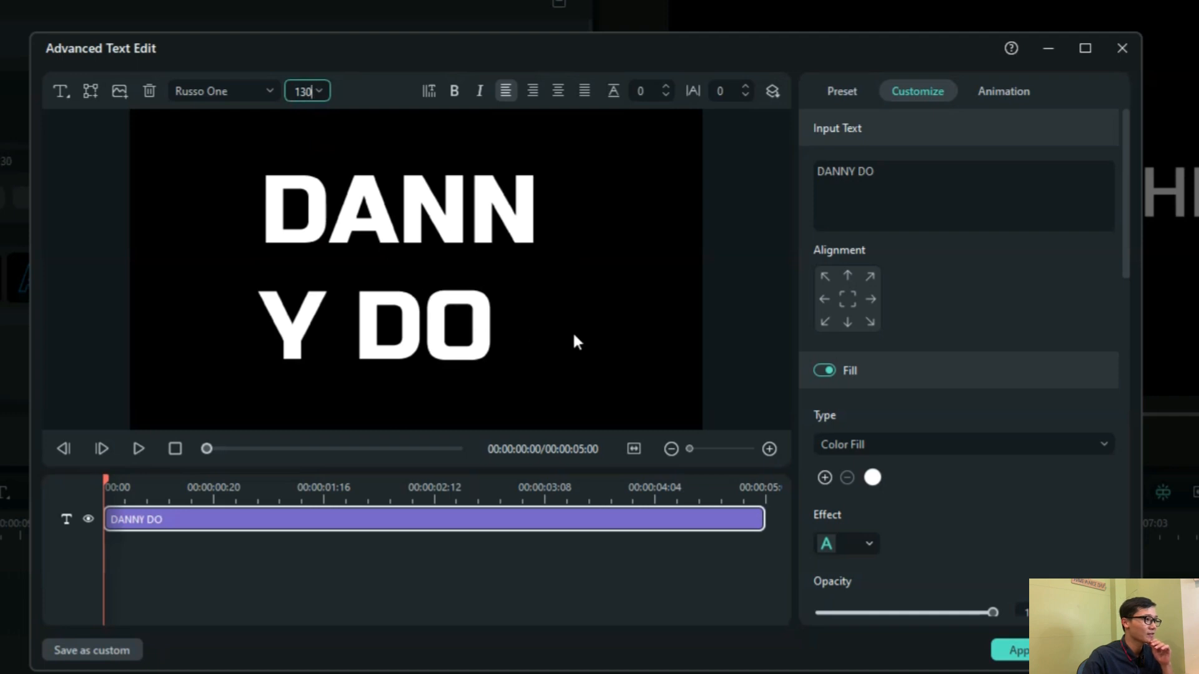
Widen the text box on both sides so the name fits on one line, and reposition it near the frame's middle
click(428, 223)
drag(572, 269, 678, 263)
click(358, 262)
click(261, 269)
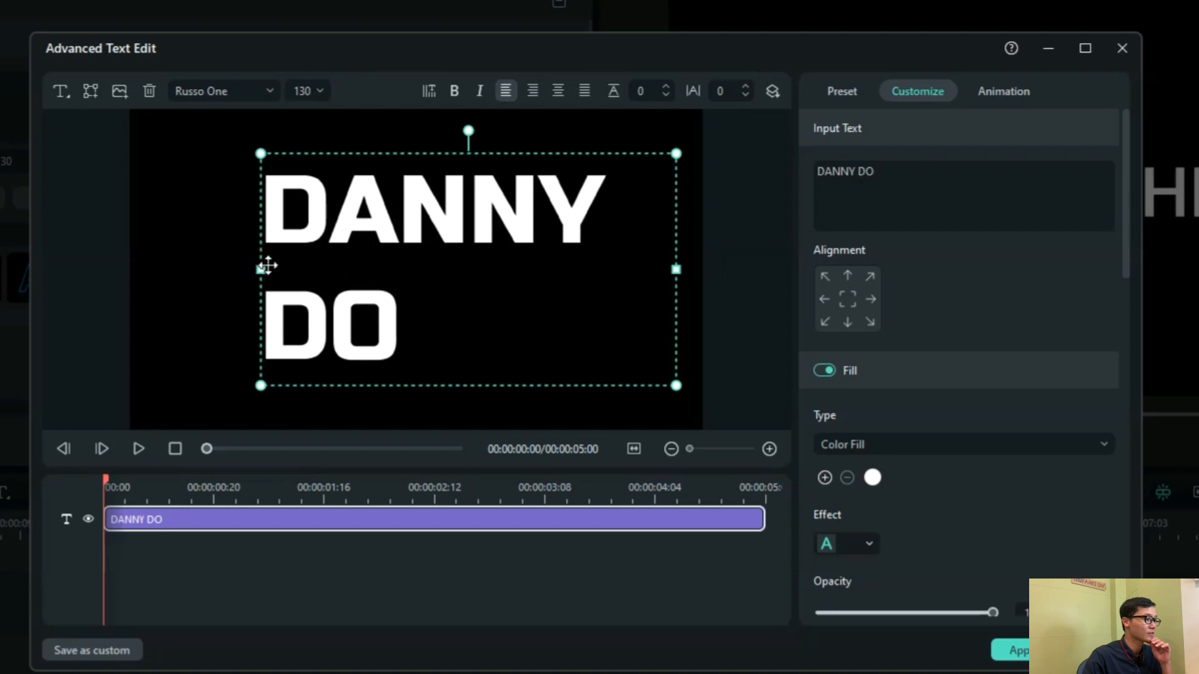
drag(248, 265, 133, 269)
drag(380, 209, 403, 259)
click(482, 180)
click(539, 191)
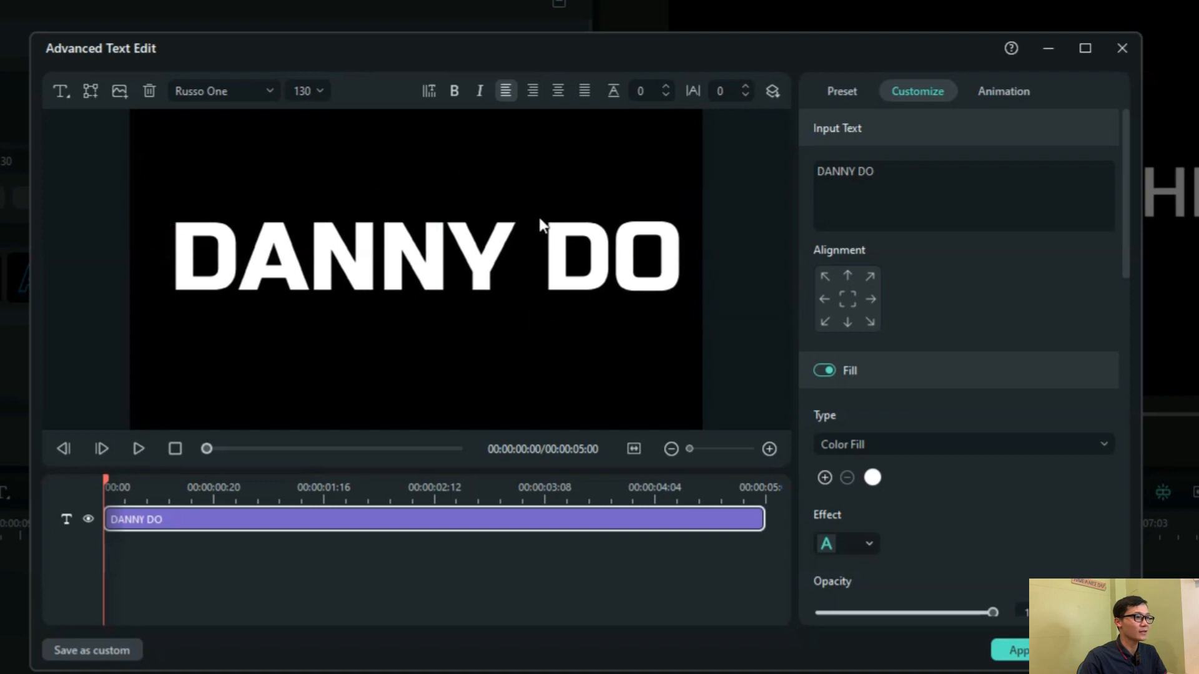
Apply the white text preset with a blue outline to the title
click(847, 92)
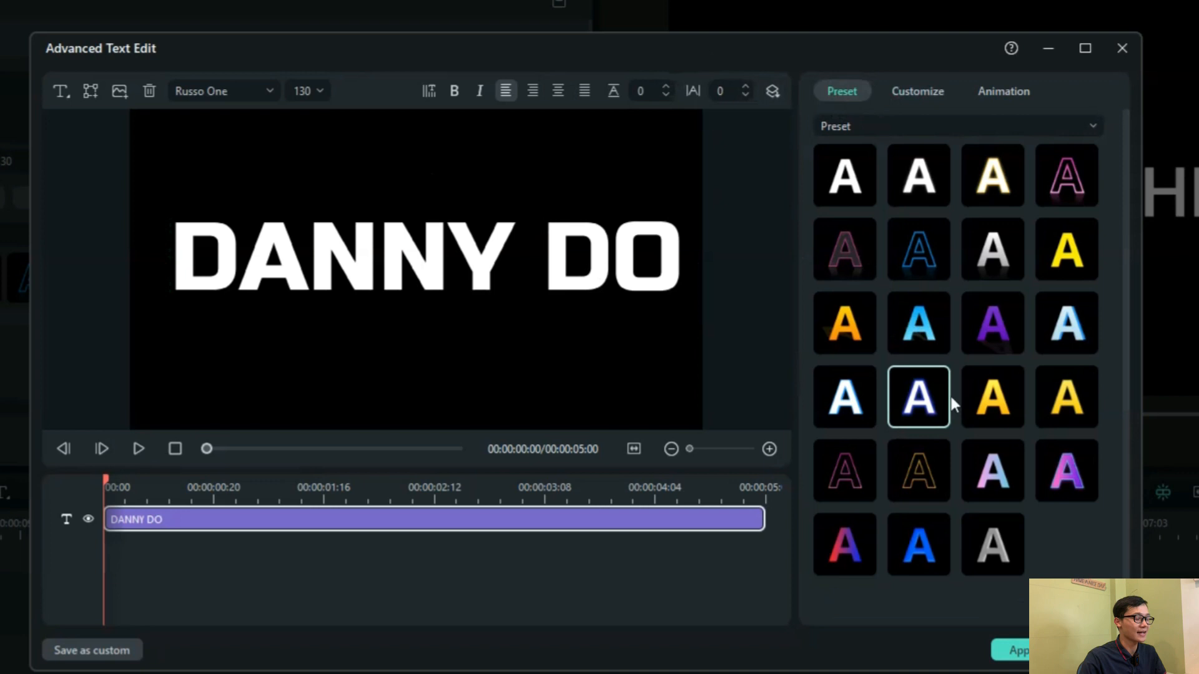
click(870, 424)
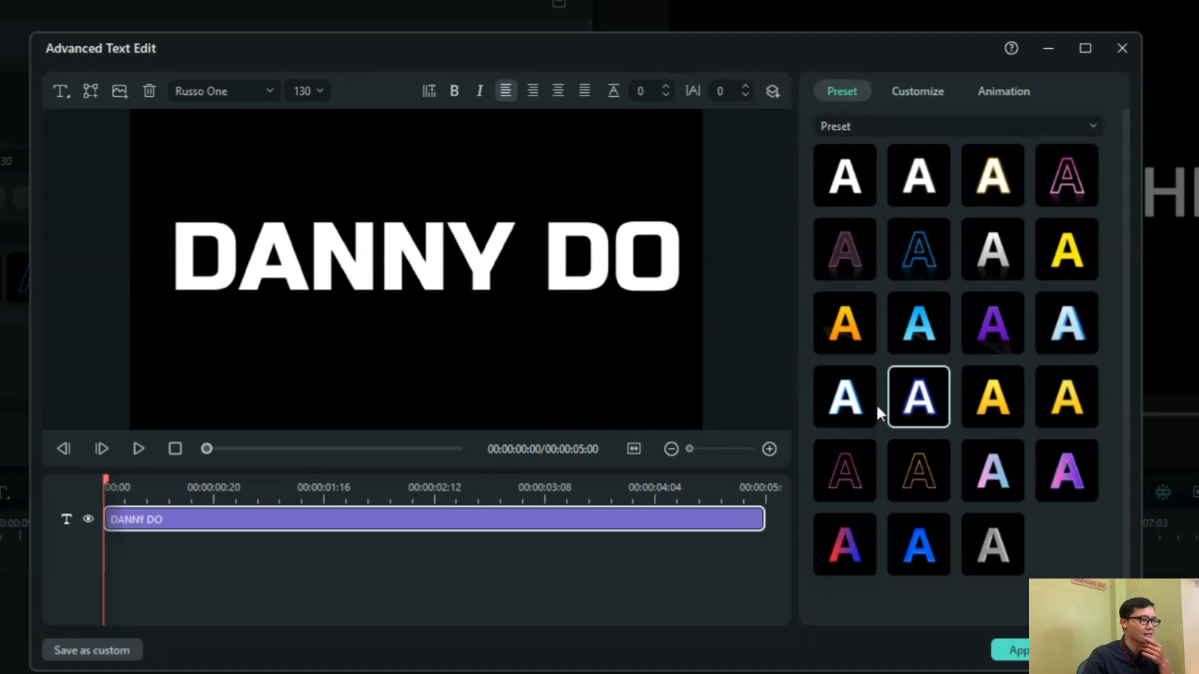
click(894, 417)
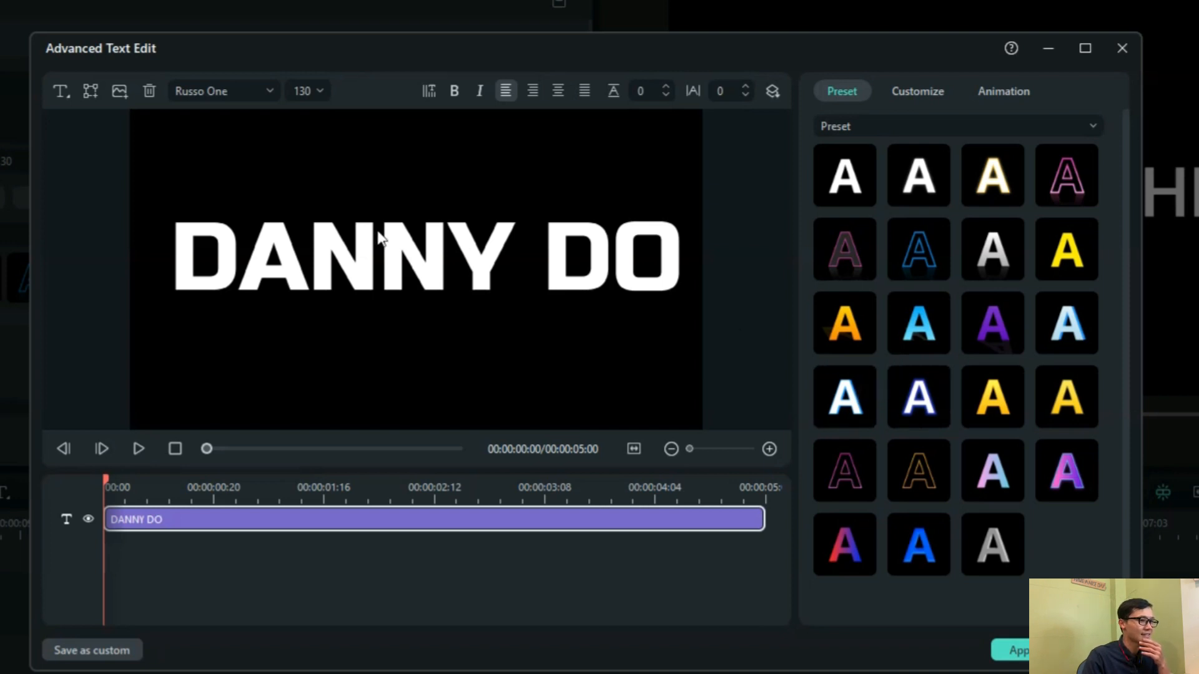
click(919, 397)
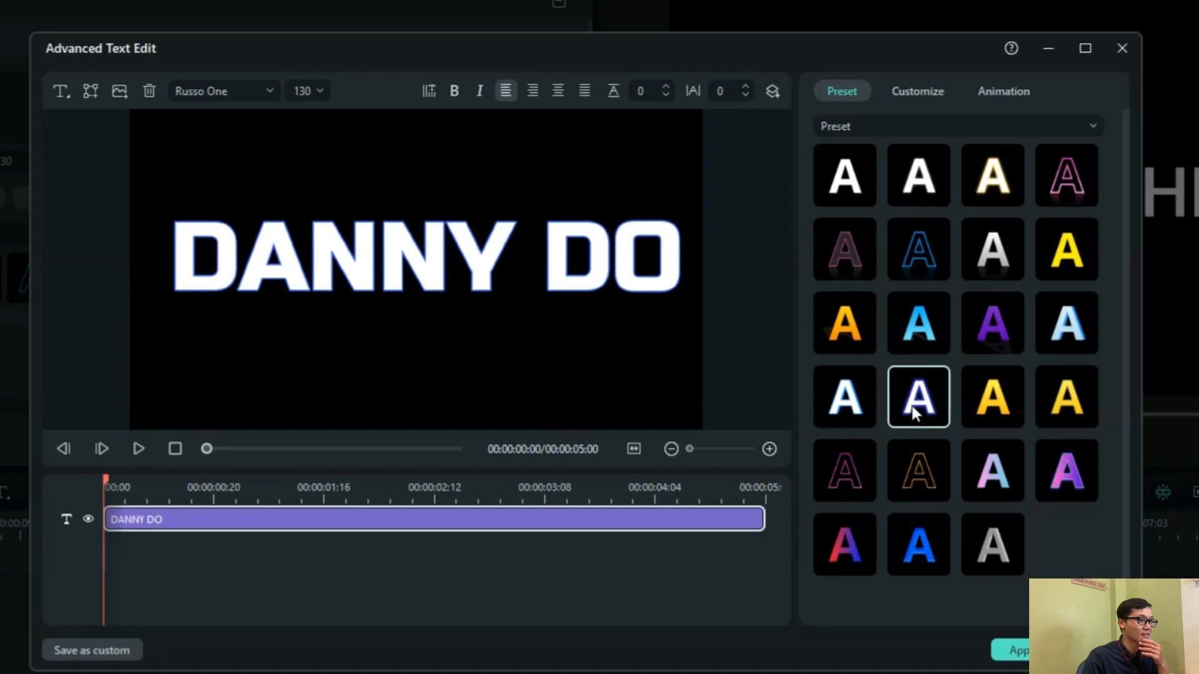
Change the title's outline color to dark red
click(929, 95)
scroll(959, 327, down, 5)
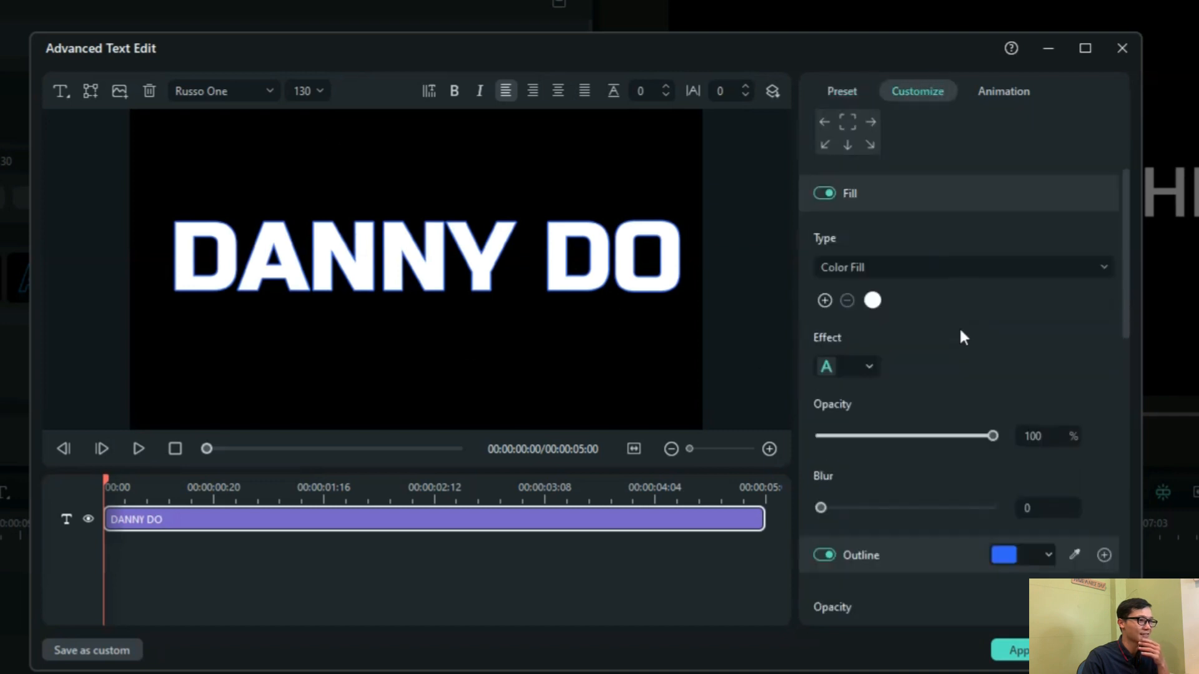
click(1025, 376)
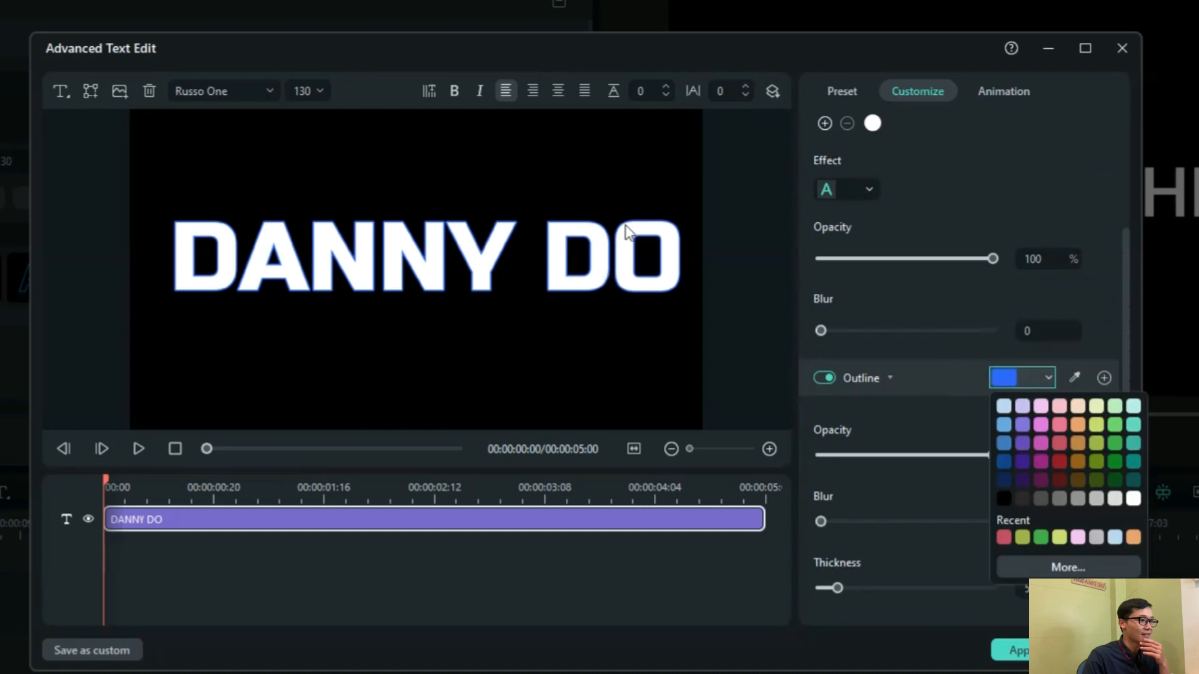
click(1060, 461)
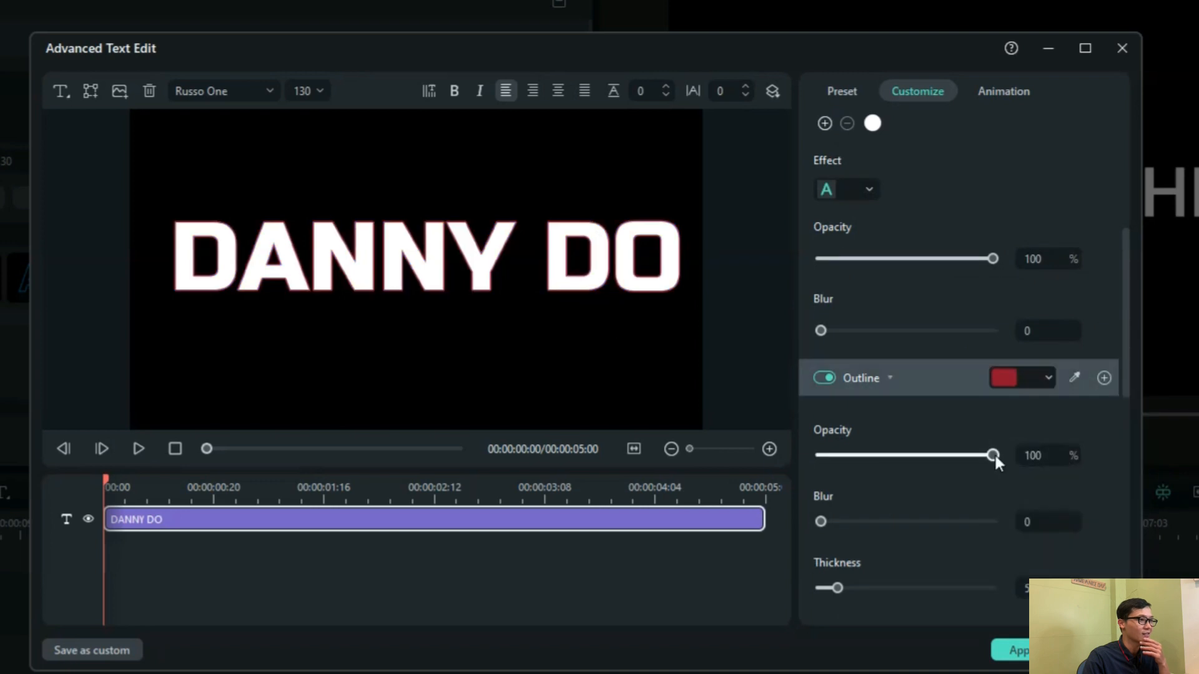
scroll(994, 452, down, 1)
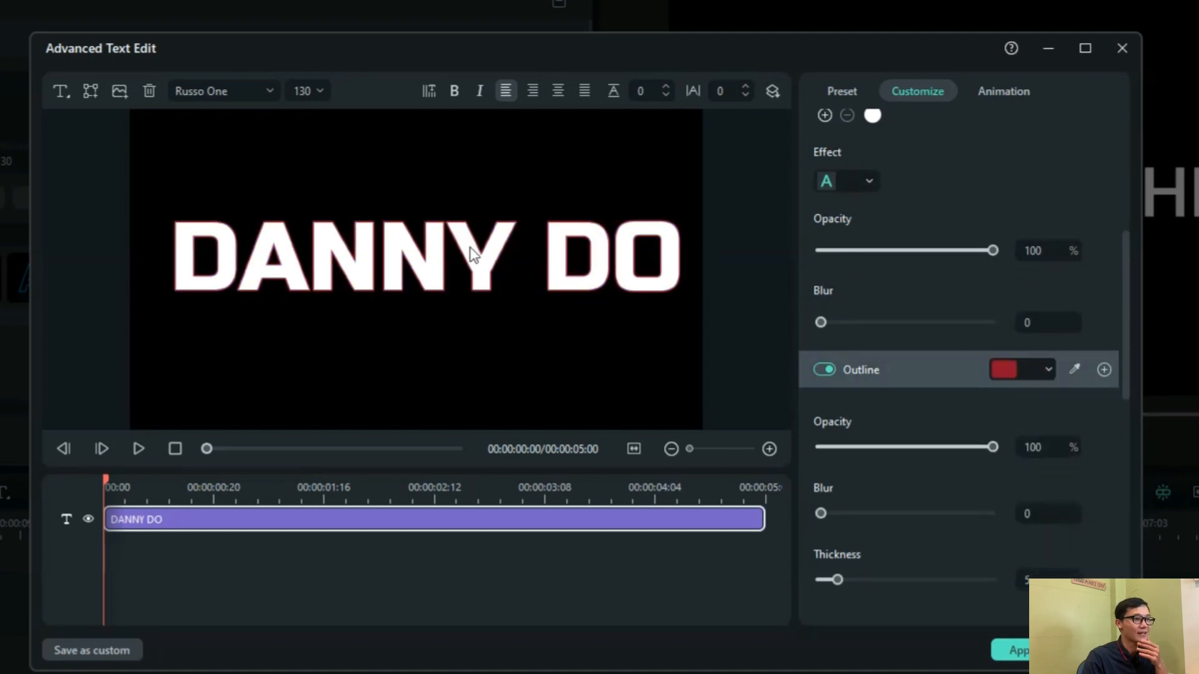
Apply the Jump In animation from the second row of the presets to the title
click(994, 97)
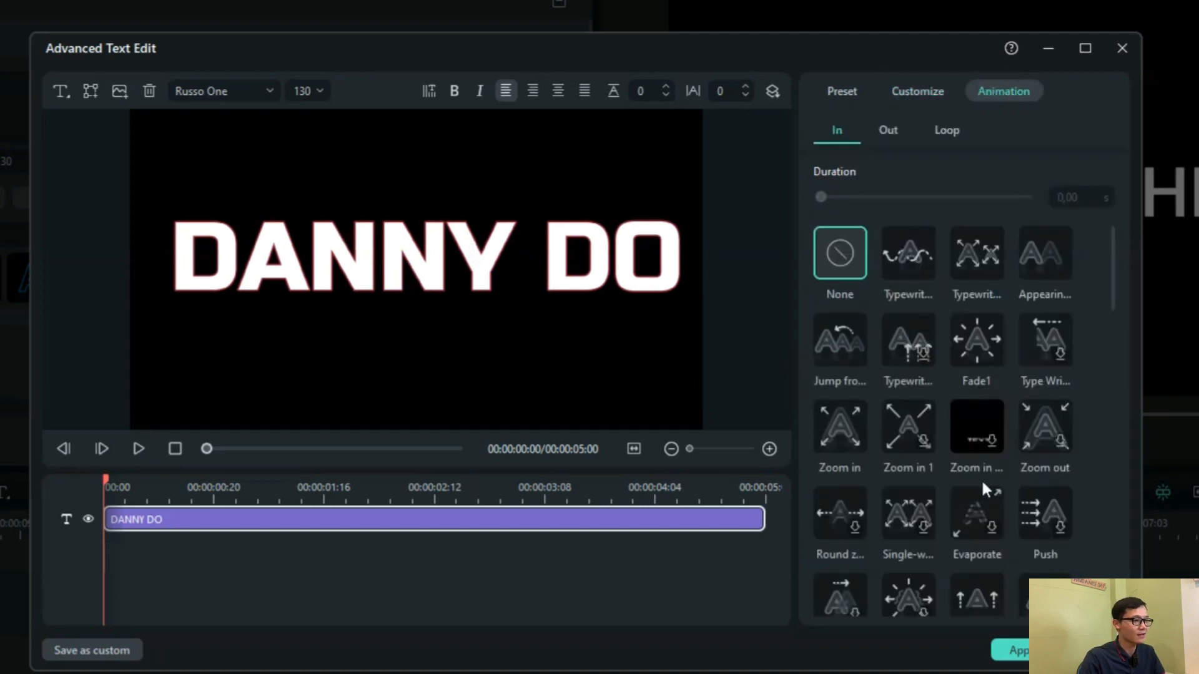
scroll(981, 481, down, 3)
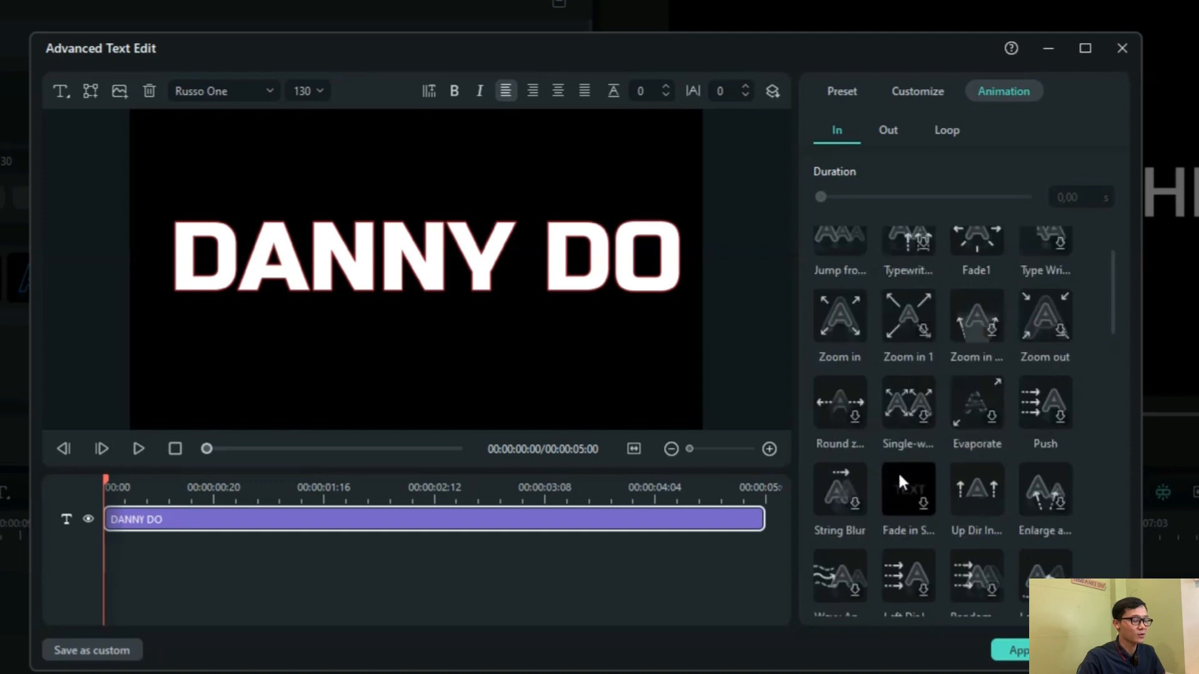
scroll(898, 471, up, 3)
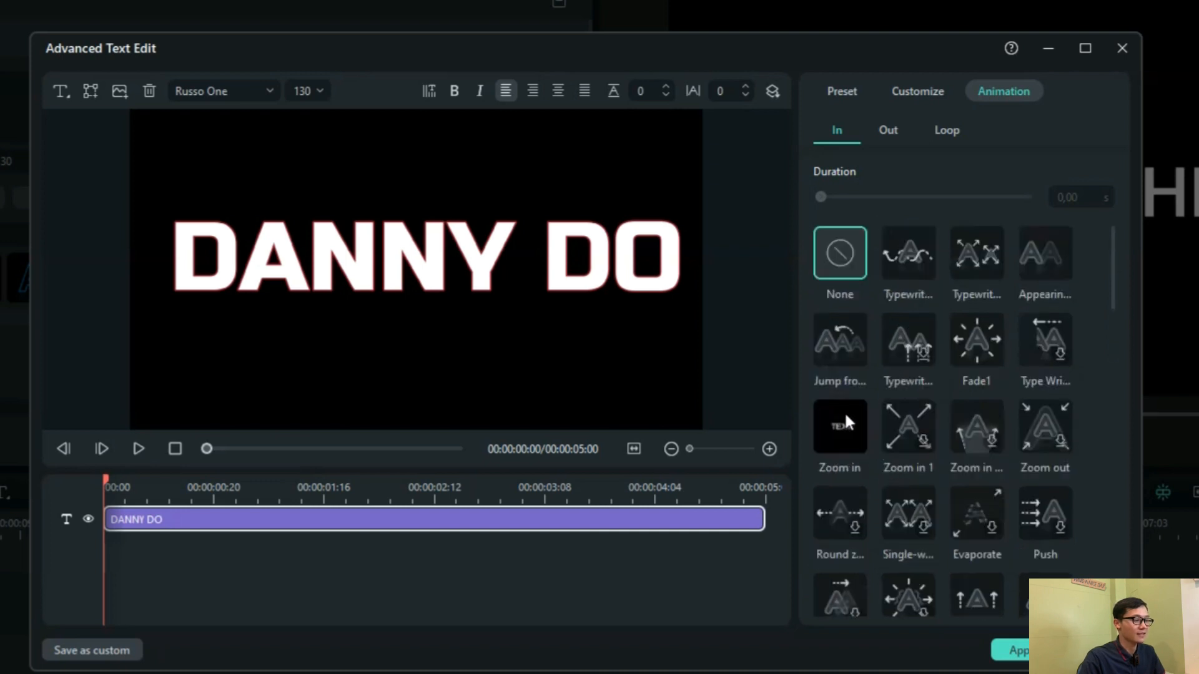
click(847, 333)
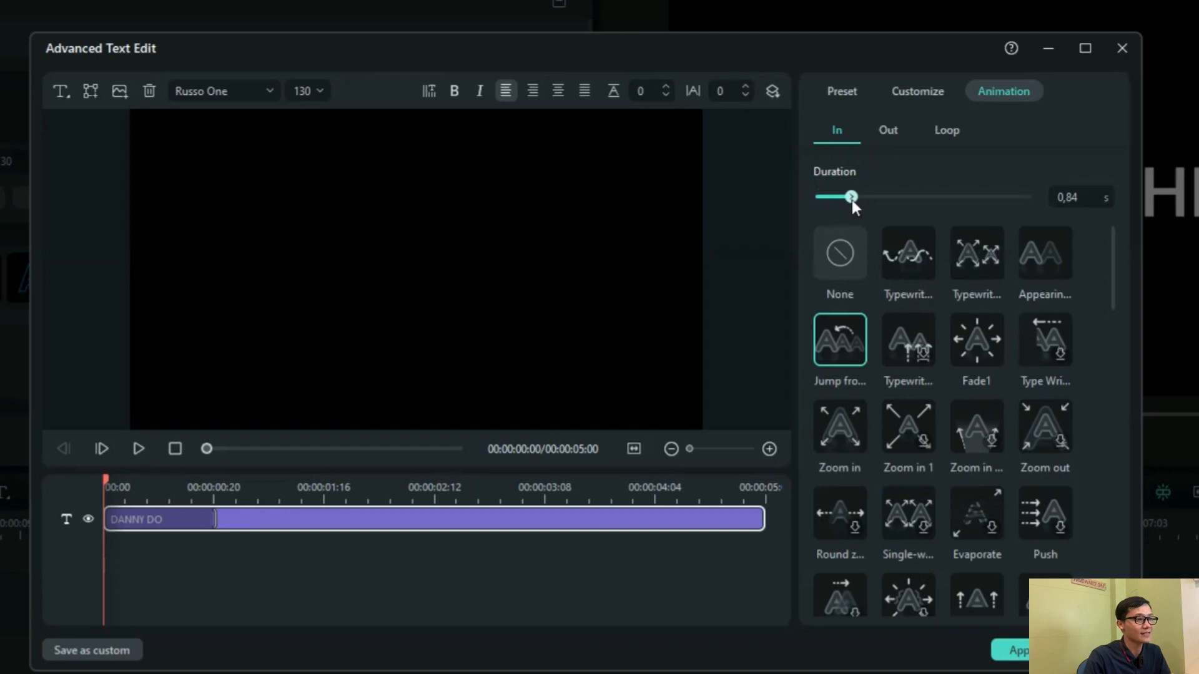
Lengthen the title's In animation to 2.50 s
drag(852, 197, 909, 197)
click(460, 449)
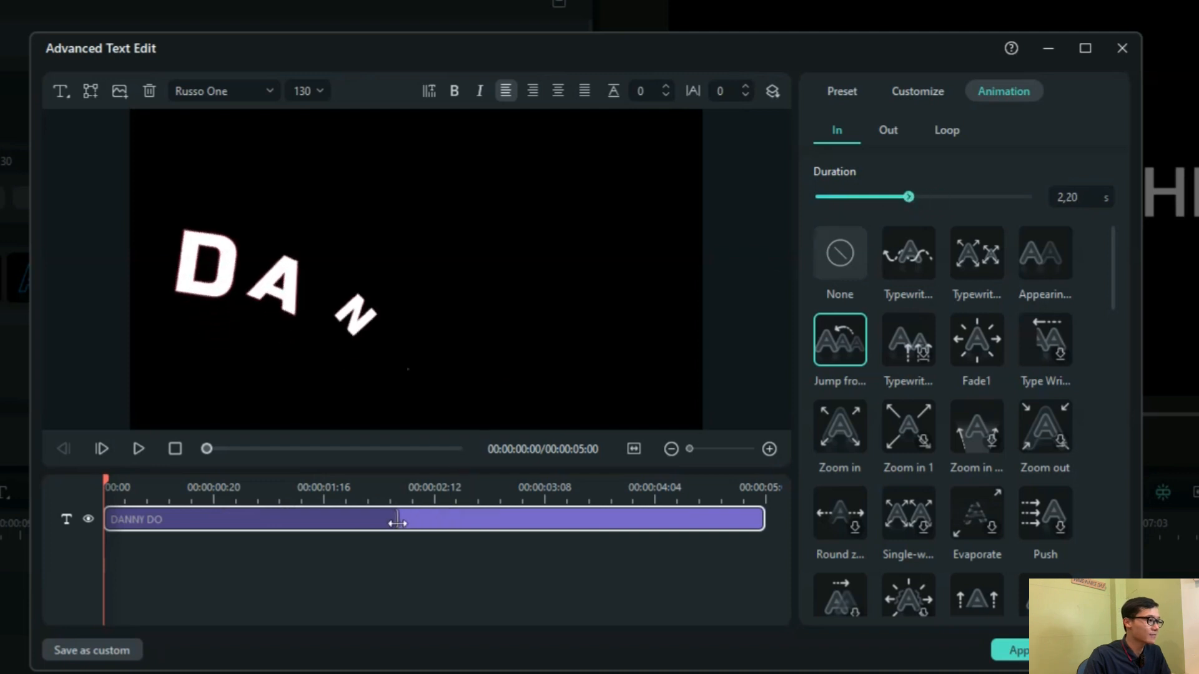
drag(321, 525, 436, 526)
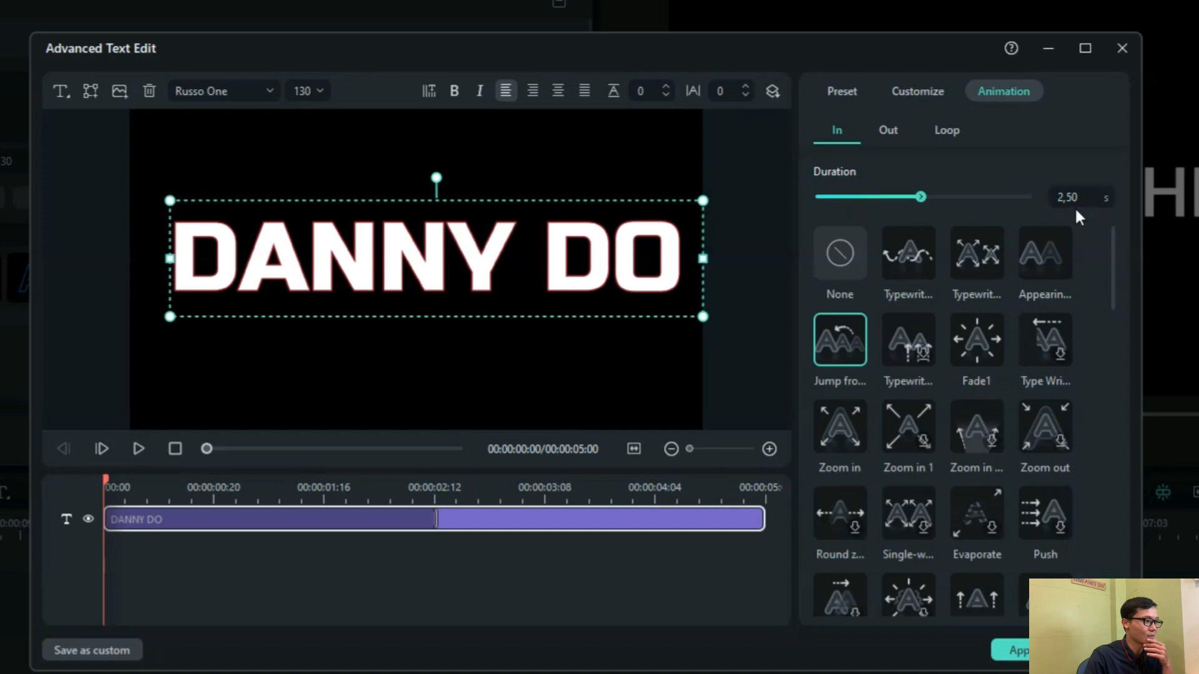
Preview the title's animation and apply the advanced text edits
click(139, 449)
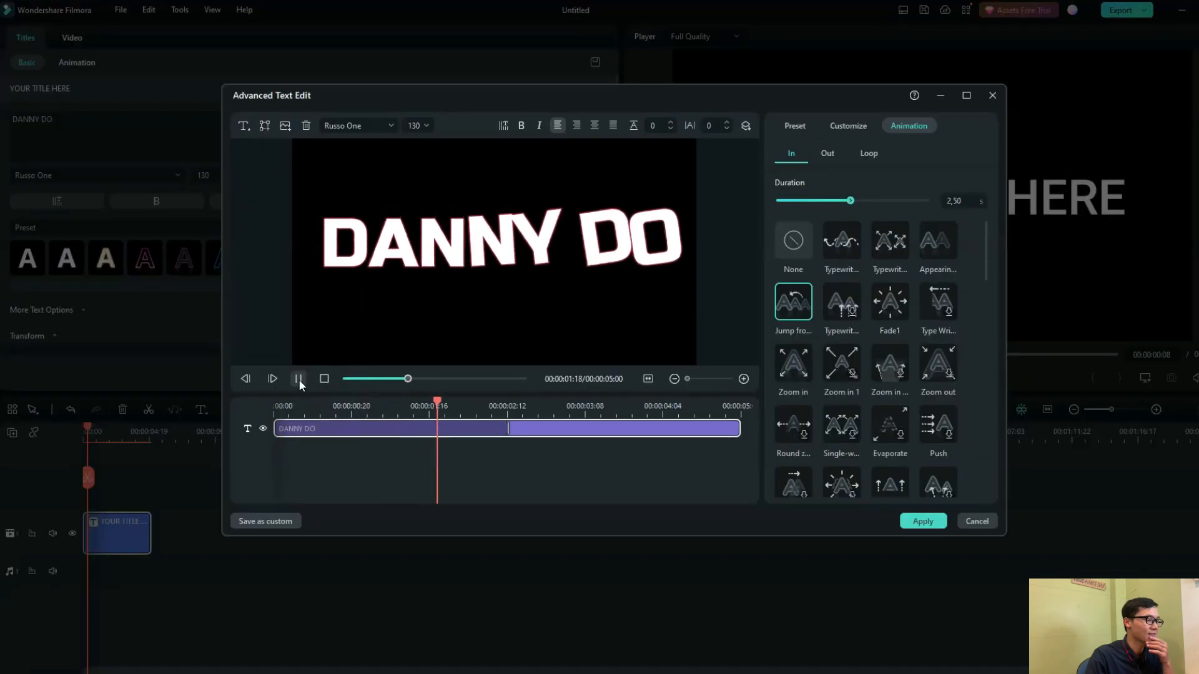
click(299, 380)
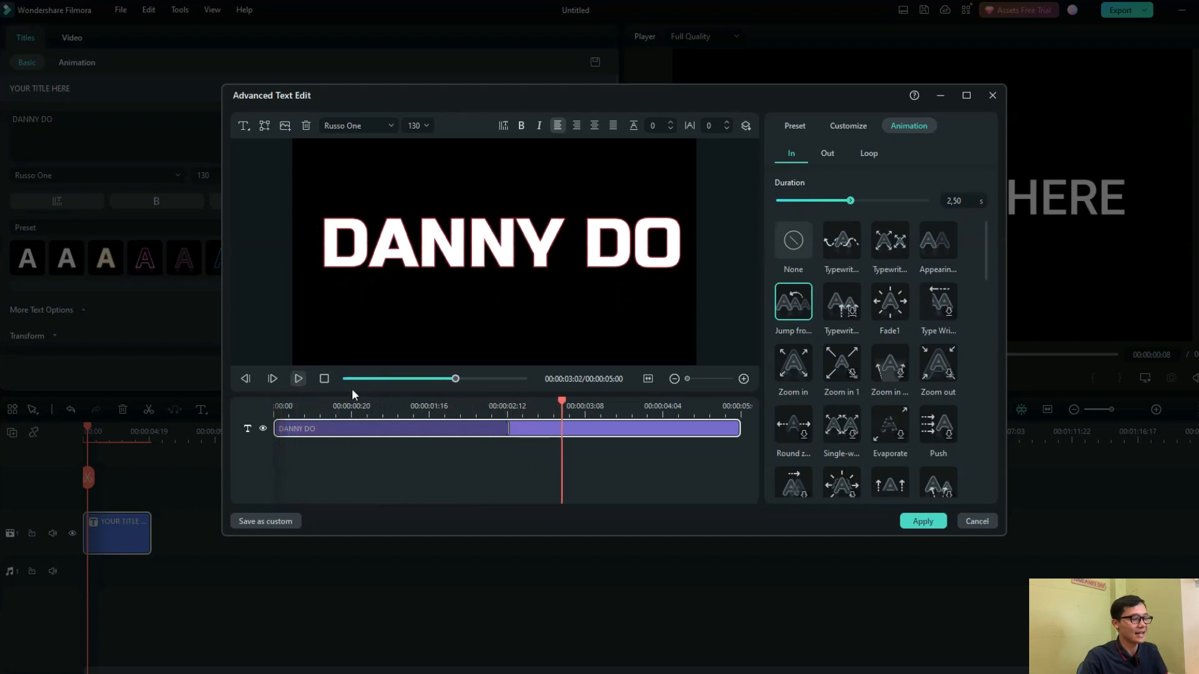
click(920, 526)
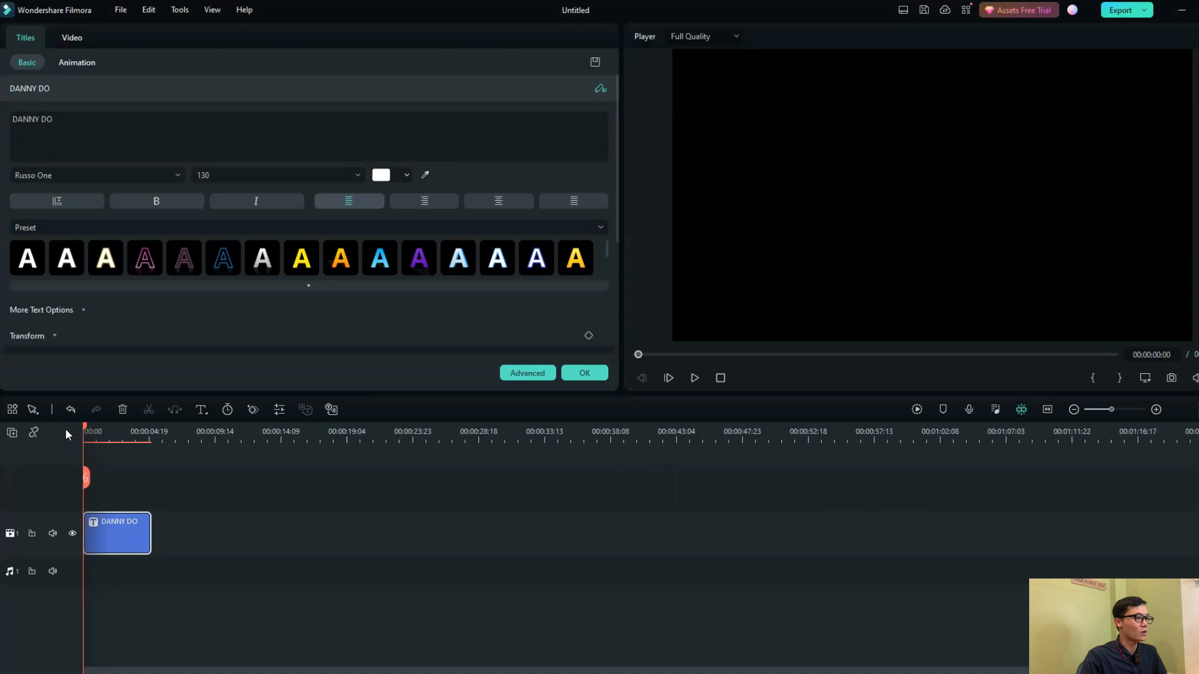
Play the animated title on the timeline, extend its clip to about 10 seconds, and confirm the title settings
click(695, 378)
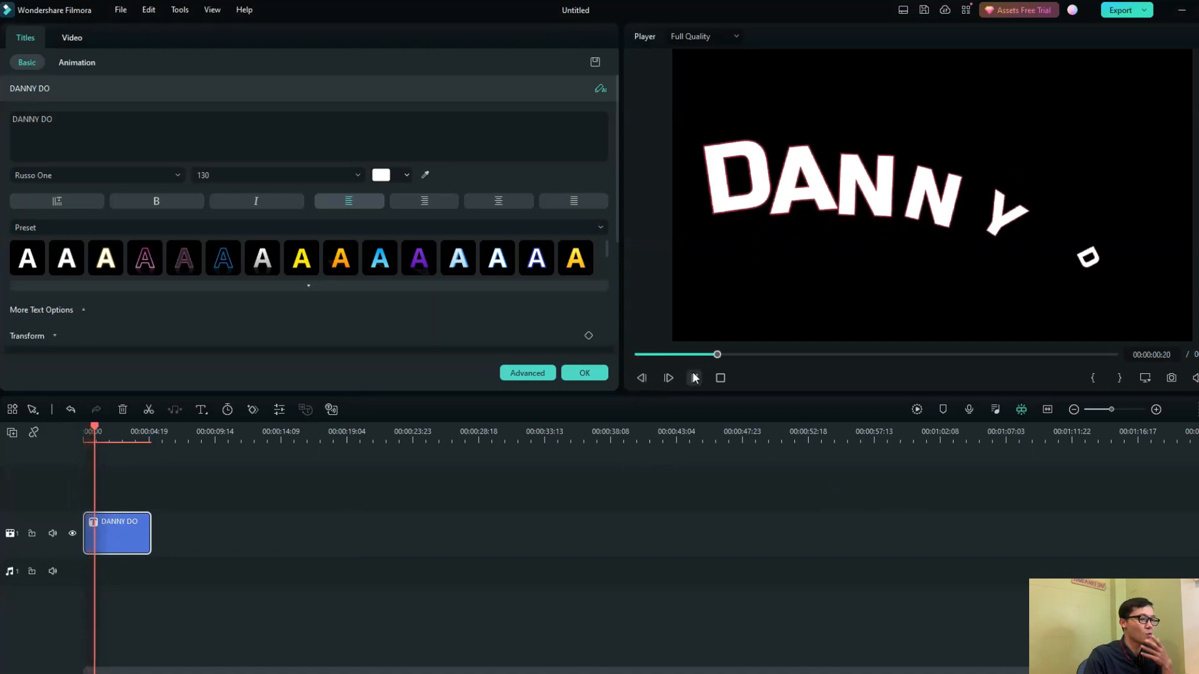
click(695, 377)
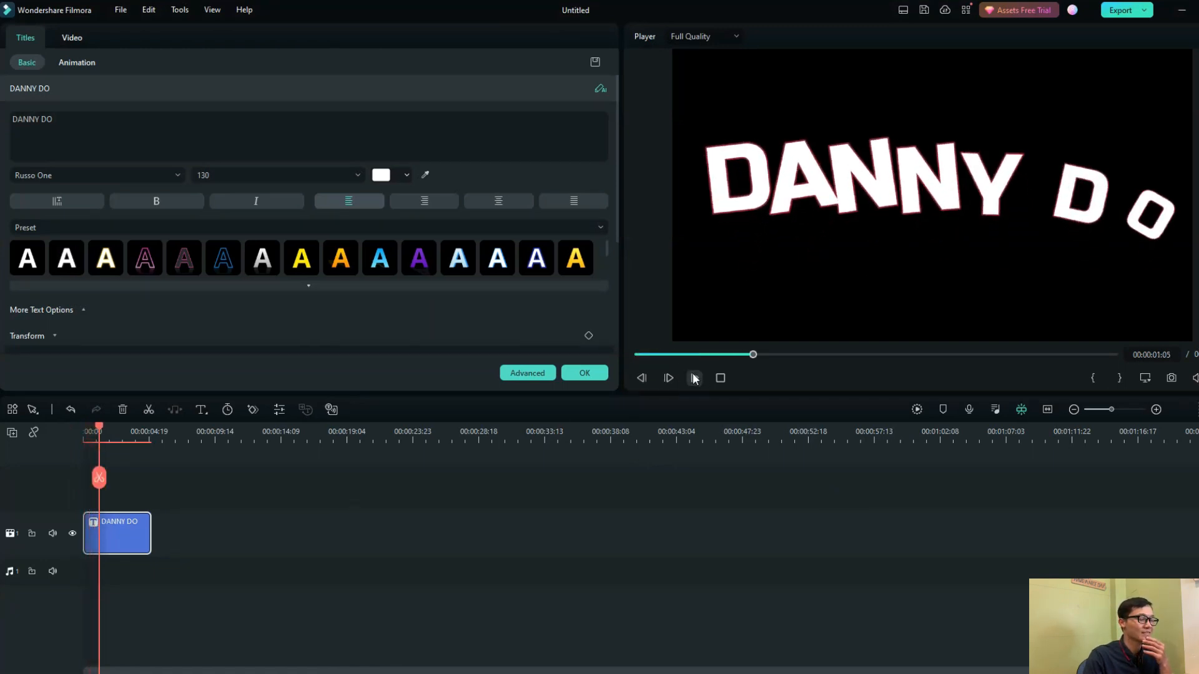
click(694, 378)
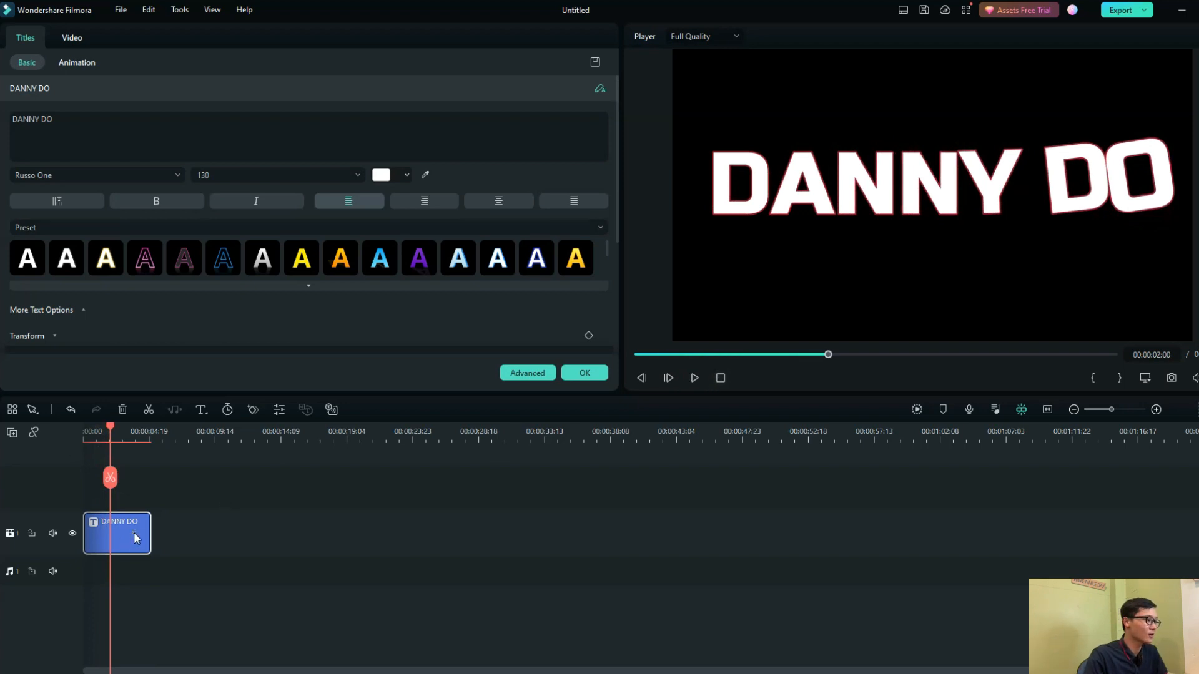
drag(150, 538, 220, 539)
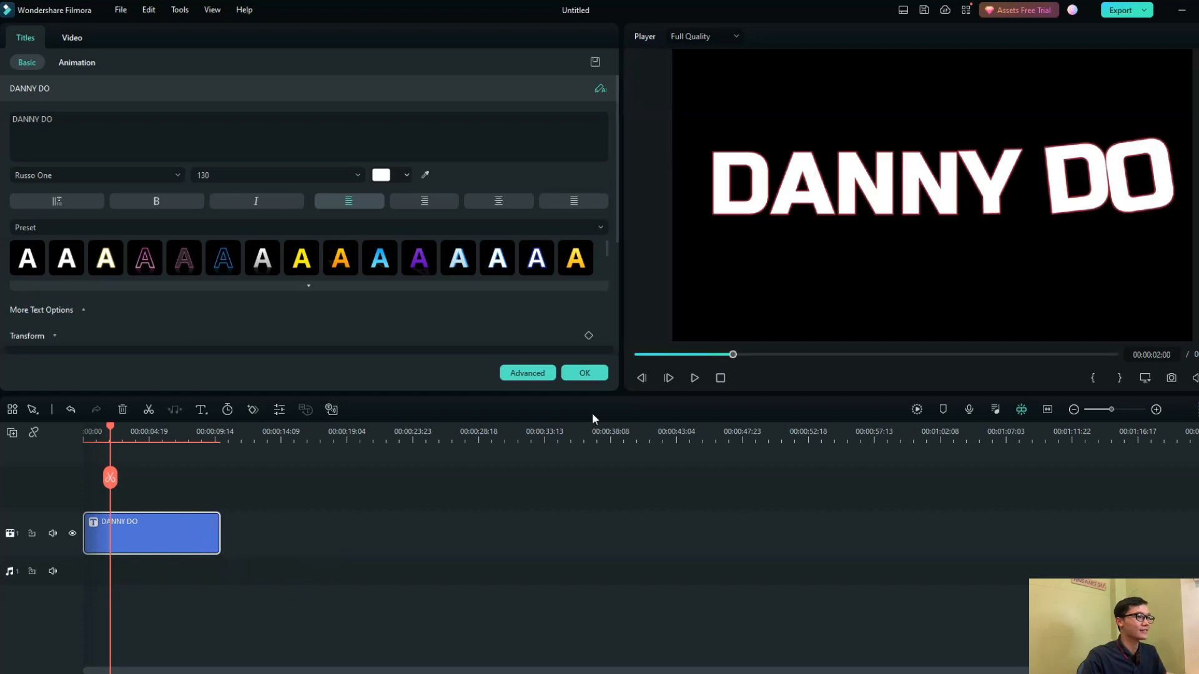
click(585, 374)
Export the animated title as the MP4 video green effectt at 60 fps and close the finished export
click(1119, 10)
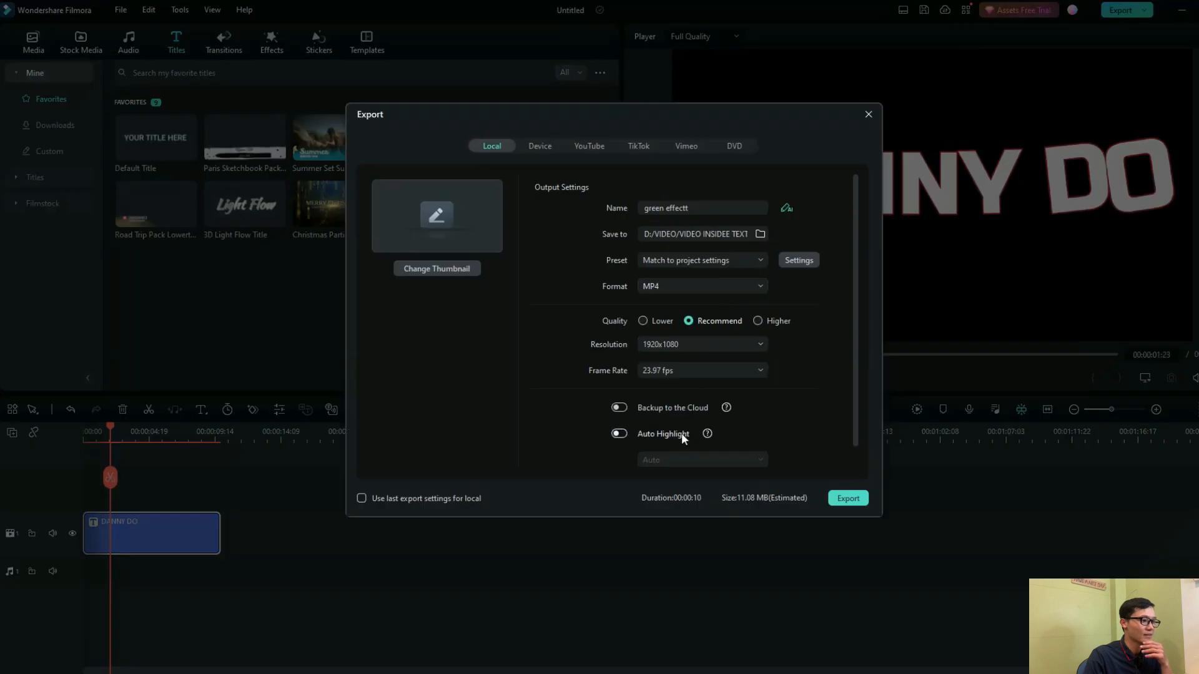
click(683, 371)
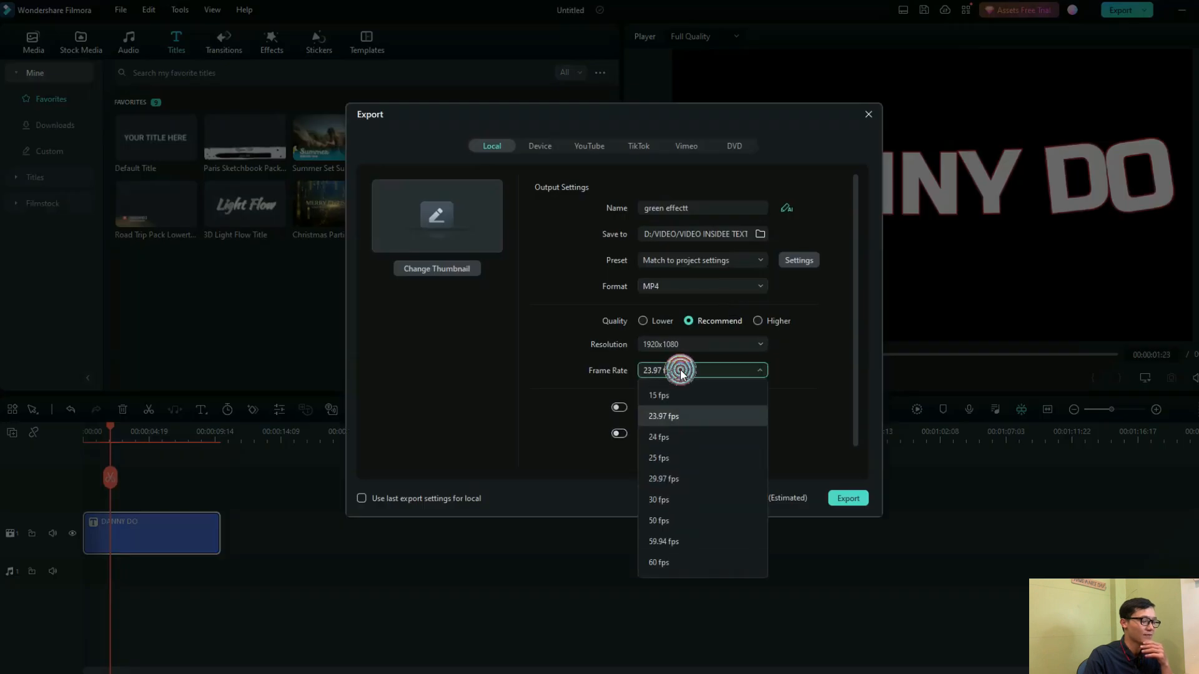
click(661, 563)
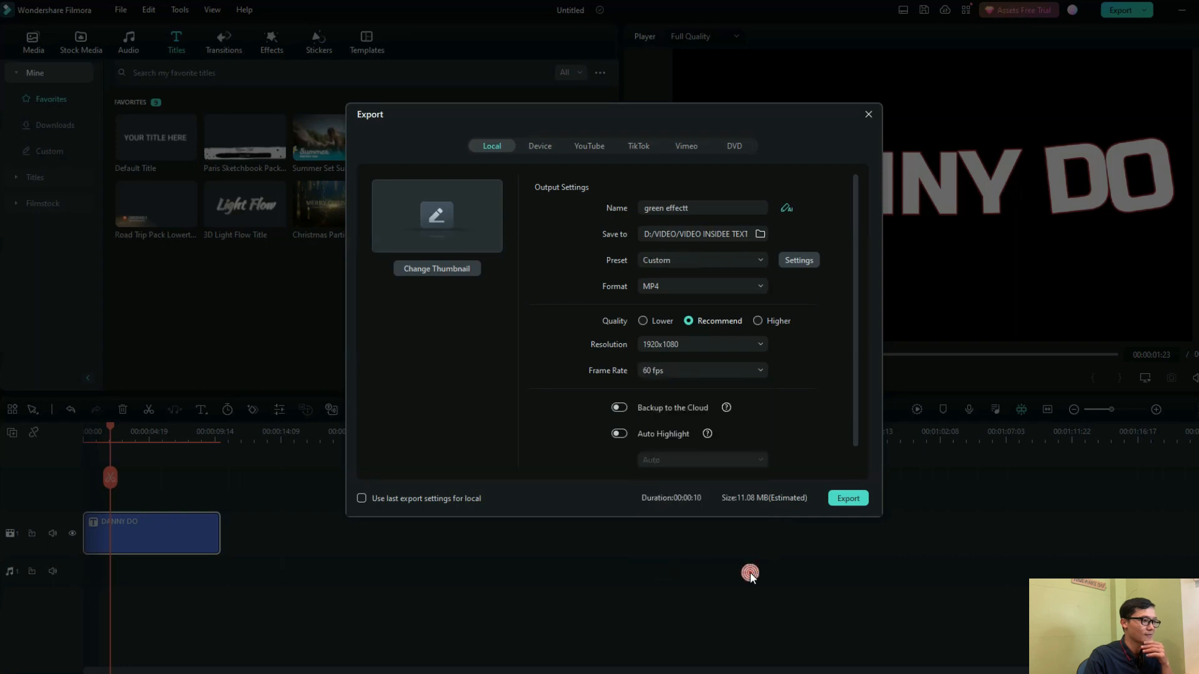
click(846, 498)
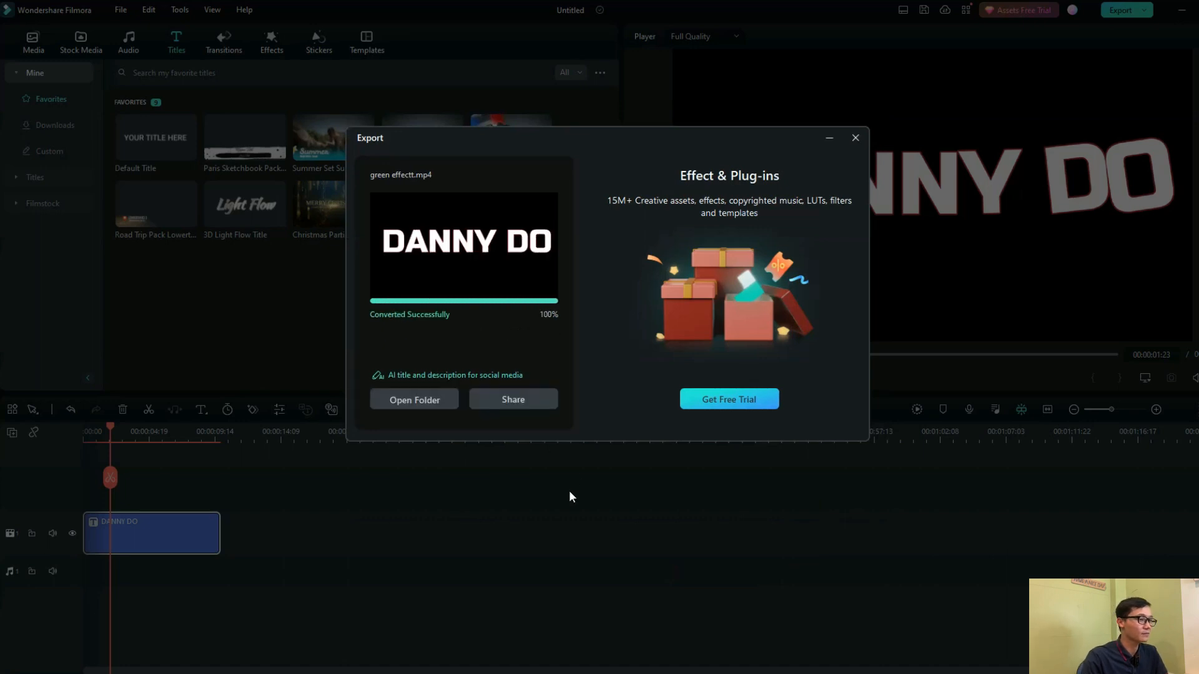
click(855, 138)
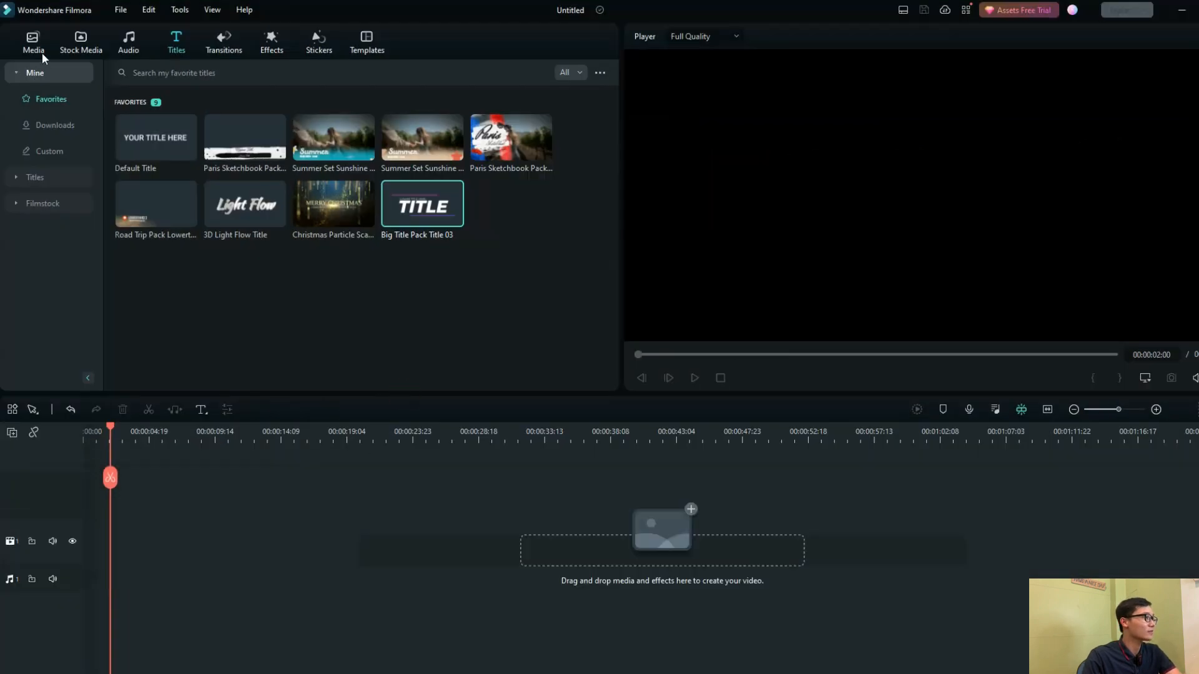
Import the exported green effectt video into the project media
click(33, 42)
click(130, 73)
click(143, 93)
click(148, 128)
click(506, 327)
Place the green effectt clip at the timeline start on the second video track, keeping project settings of 1920 x 1080 23.97fps, and play it
drag(245, 138, 99, 509)
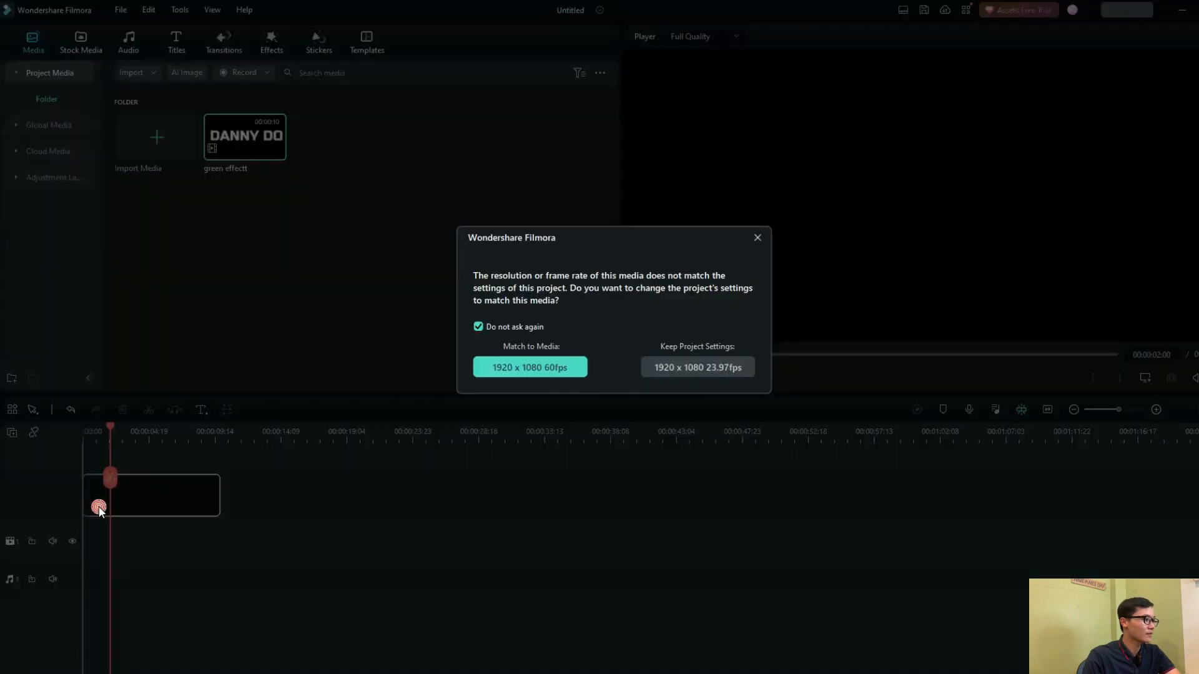
click(669, 368)
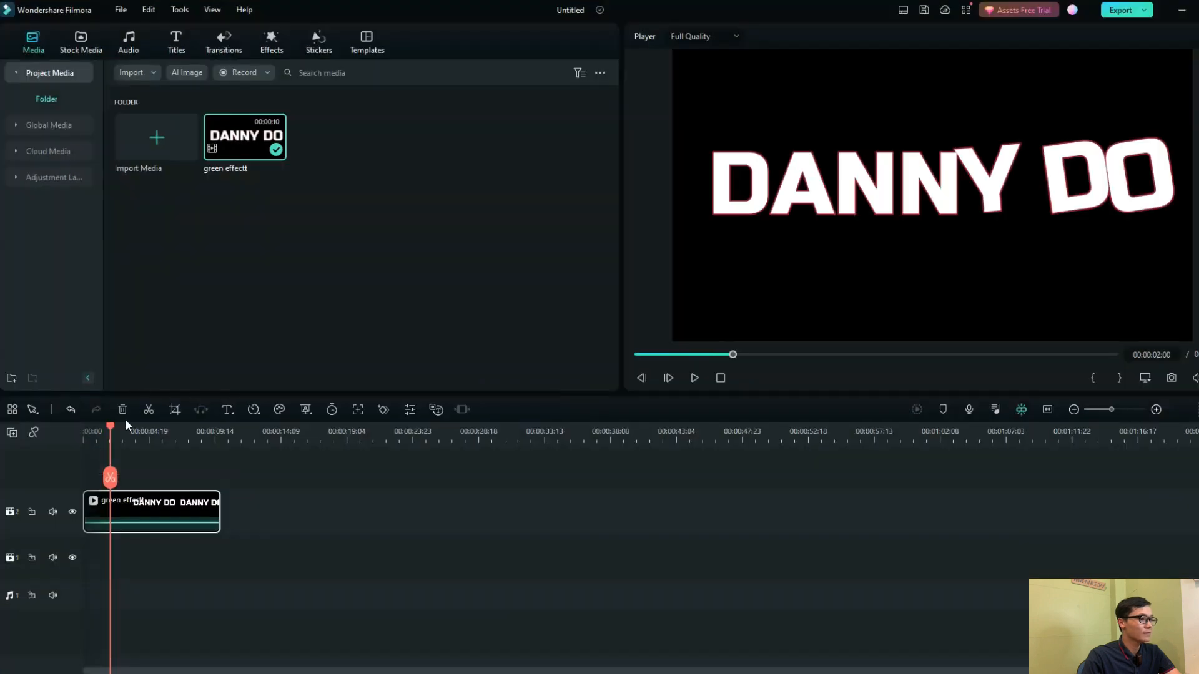
click(76, 437)
click(694, 379)
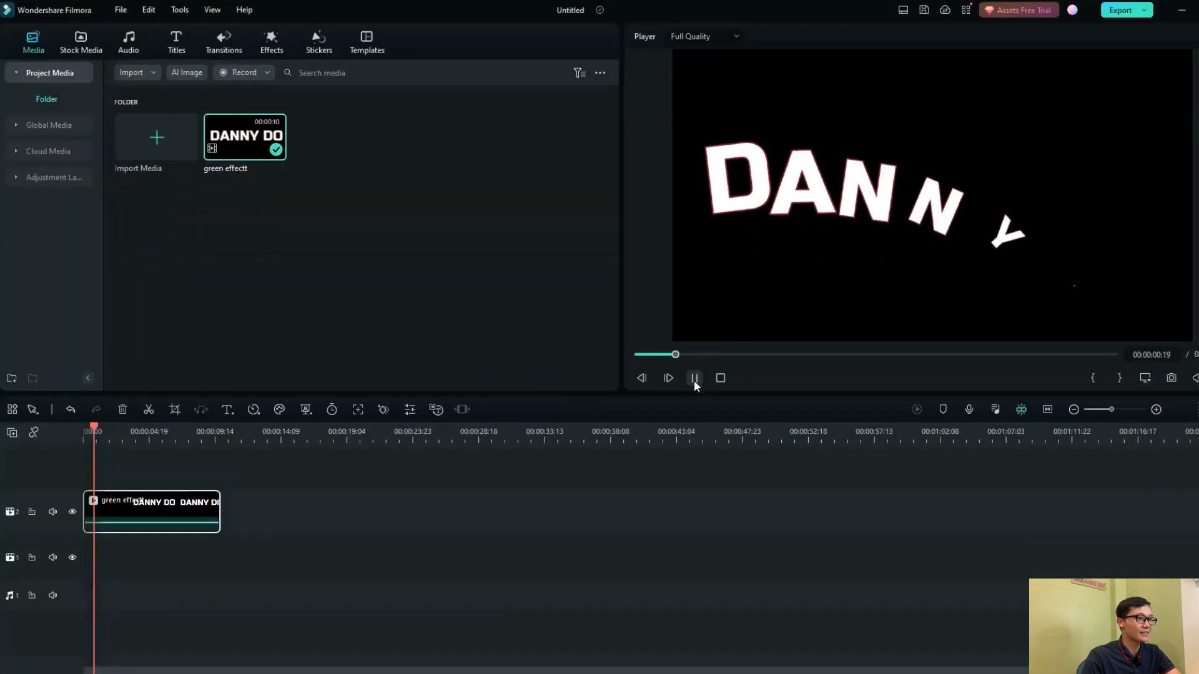
click(695, 379)
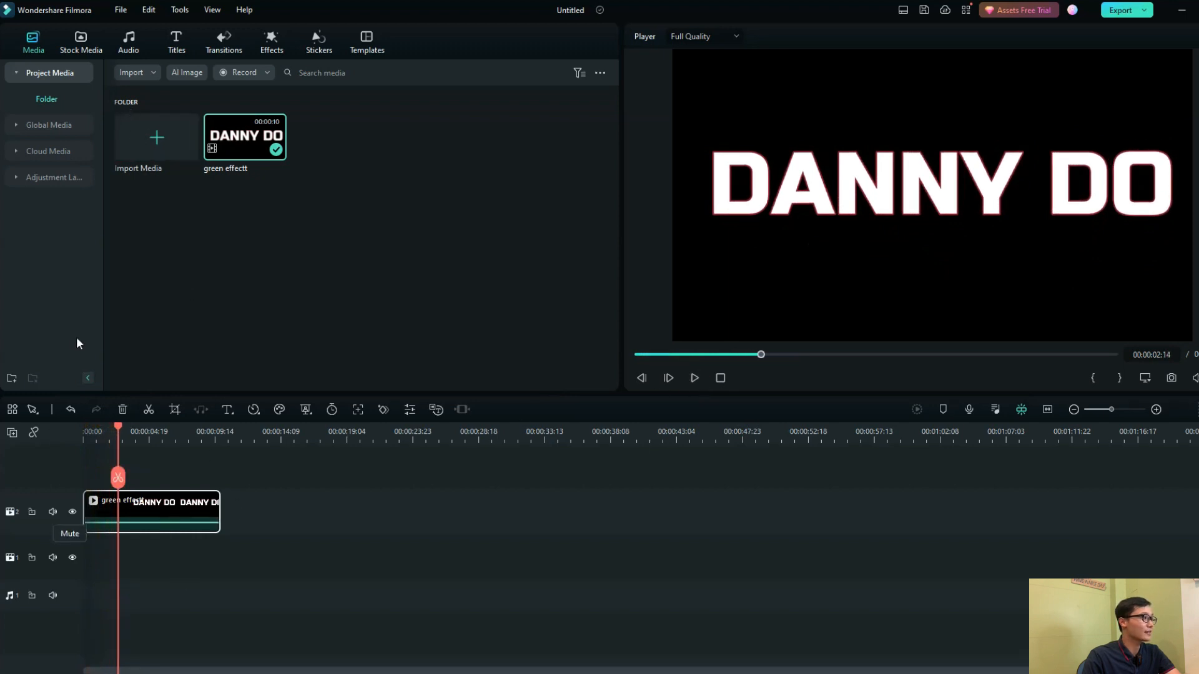
Add the 4K sunset field video from the Pexels stock media below the title clip at the timeline start and play both
click(66, 50)
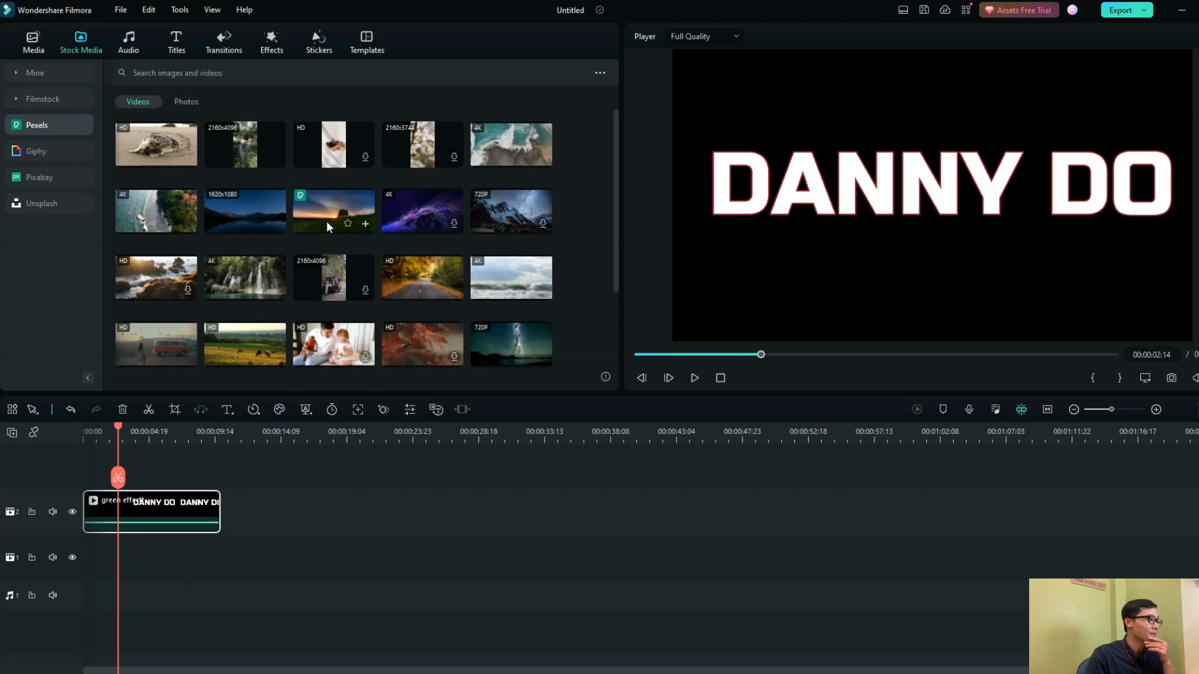
drag(338, 215, 70, 584)
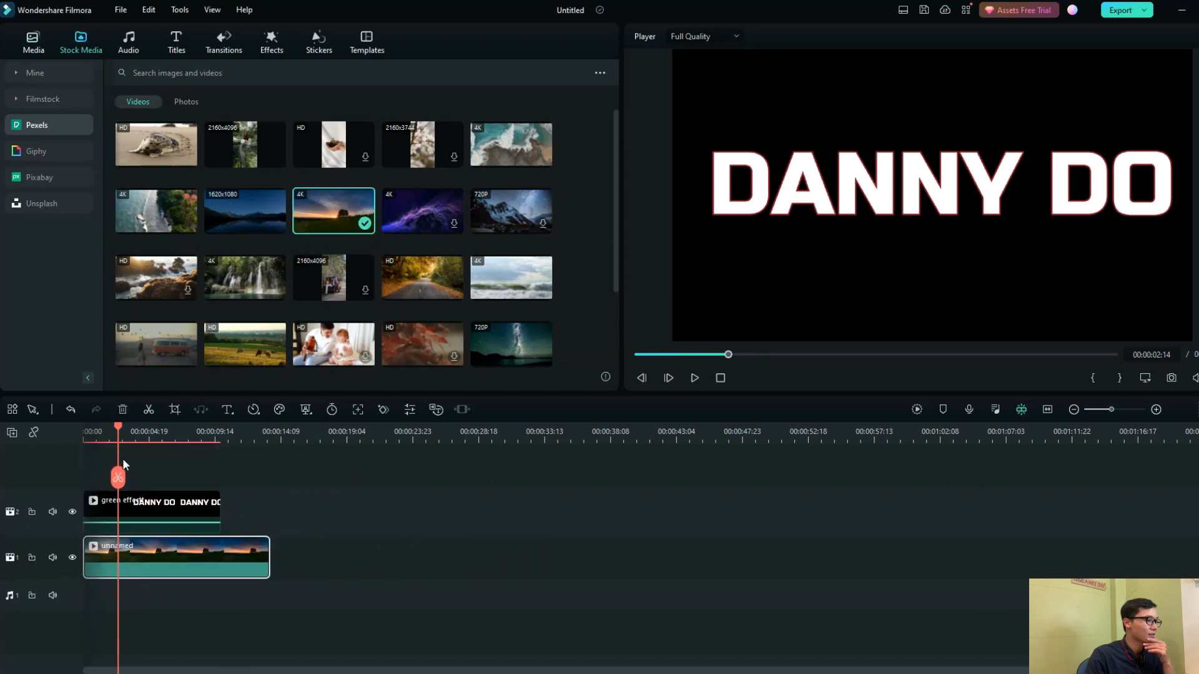
click(85, 437)
click(693, 378)
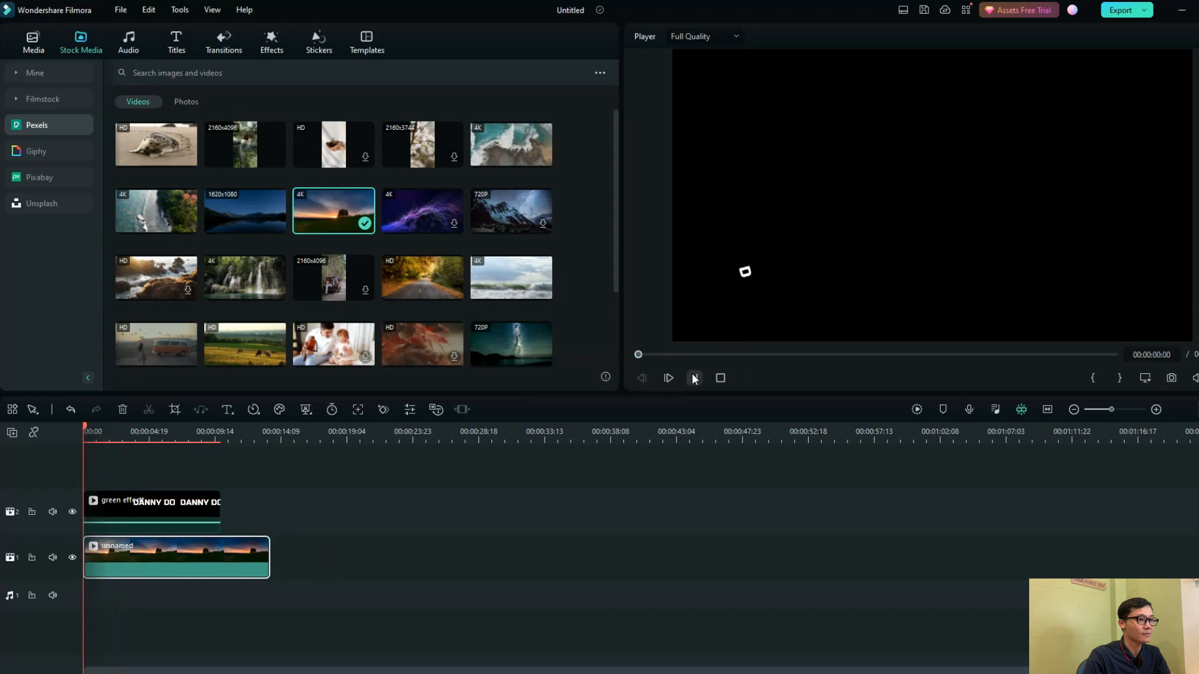
click(693, 378)
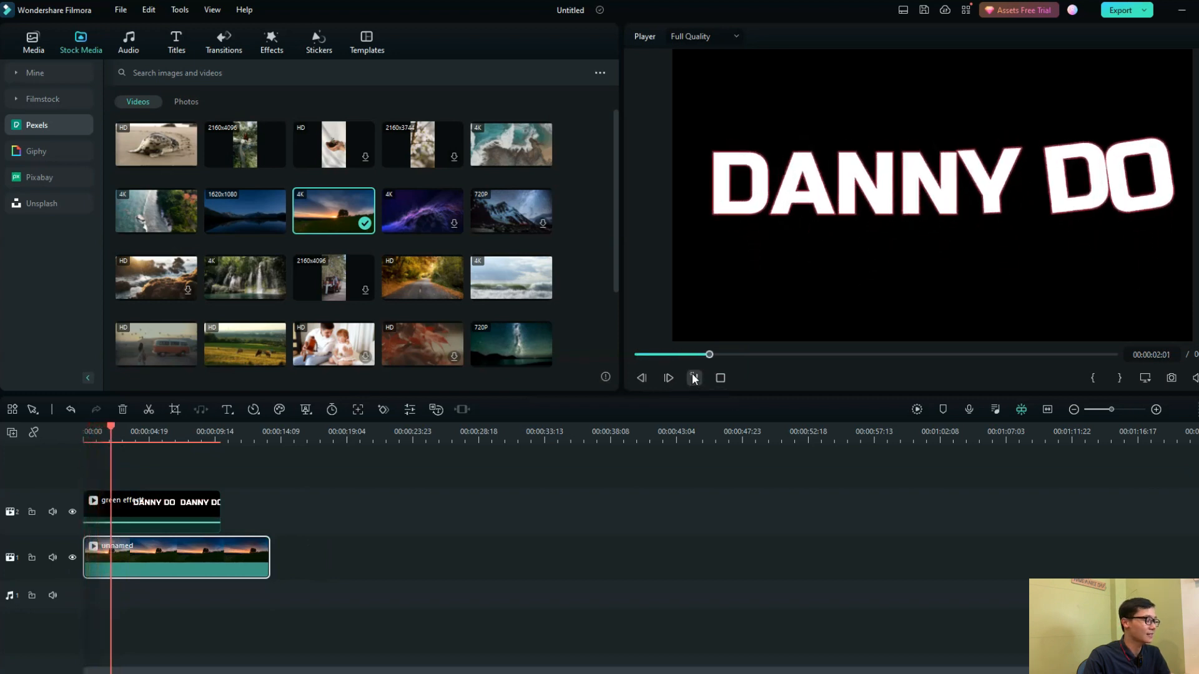
Set the green effectt clip's blend mode to Multiply and play the composite from the start
double_click(152, 507)
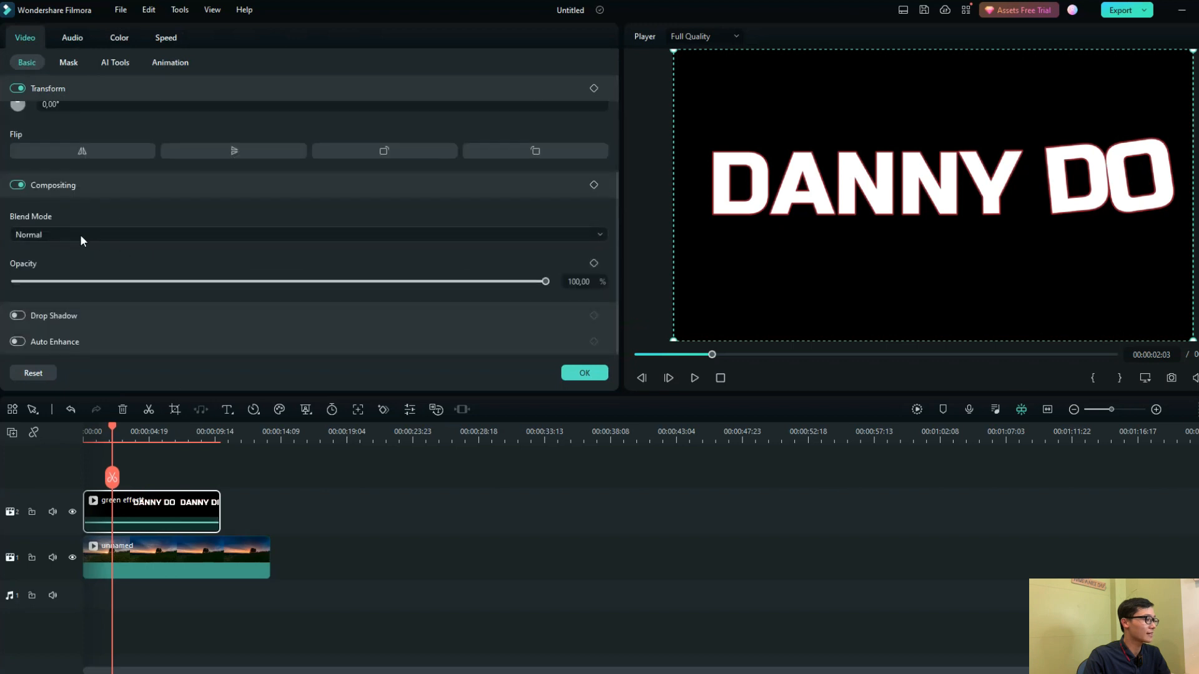
click(69, 232)
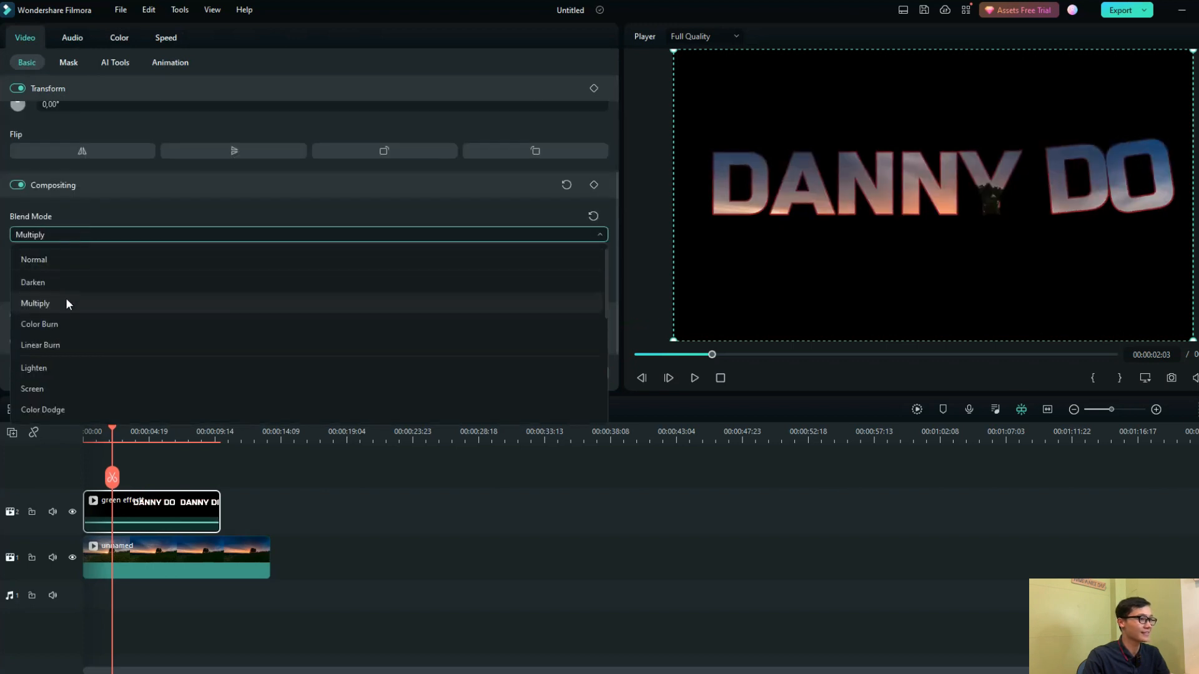
click(66, 300)
click(584, 373)
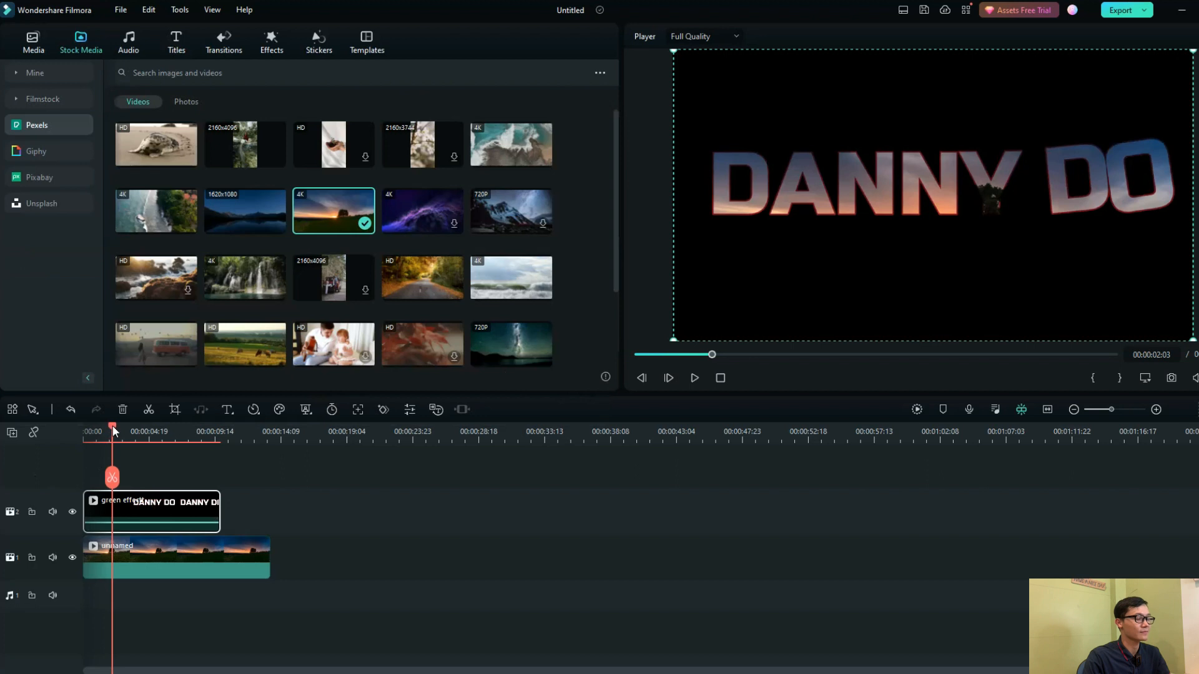
drag(113, 431, 85, 431)
click(694, 378)
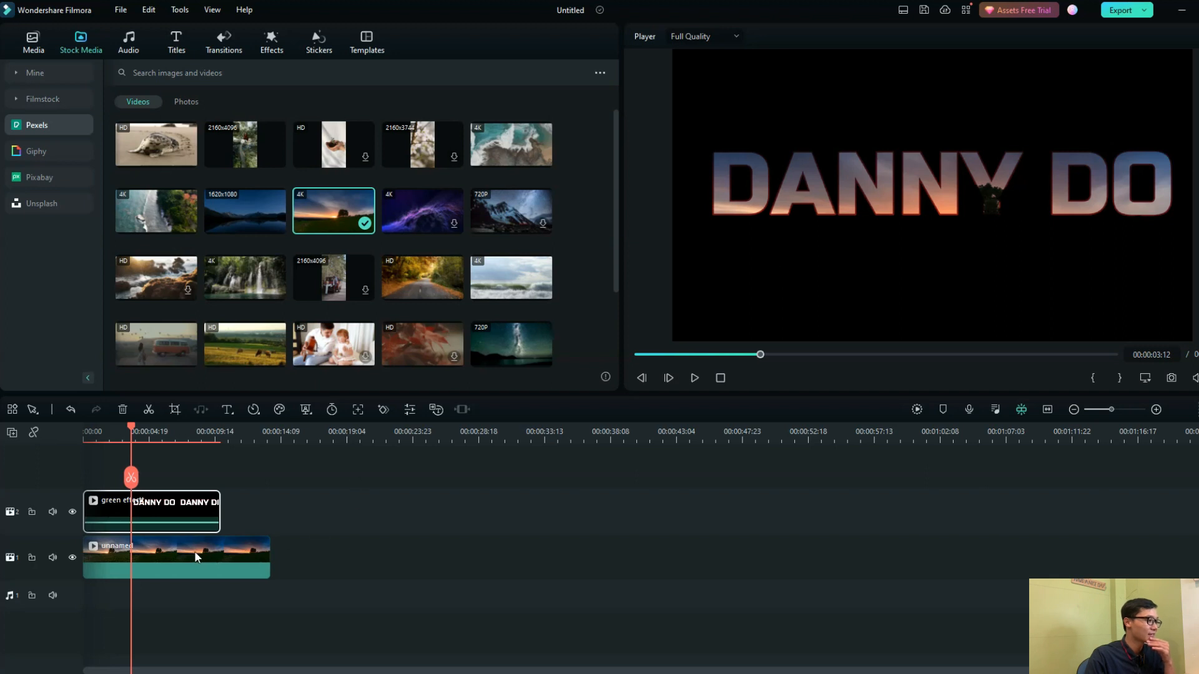
Open Pan & Zoom for the green effectt clip with the frame ratio at 16:9
double_click(142, 510)
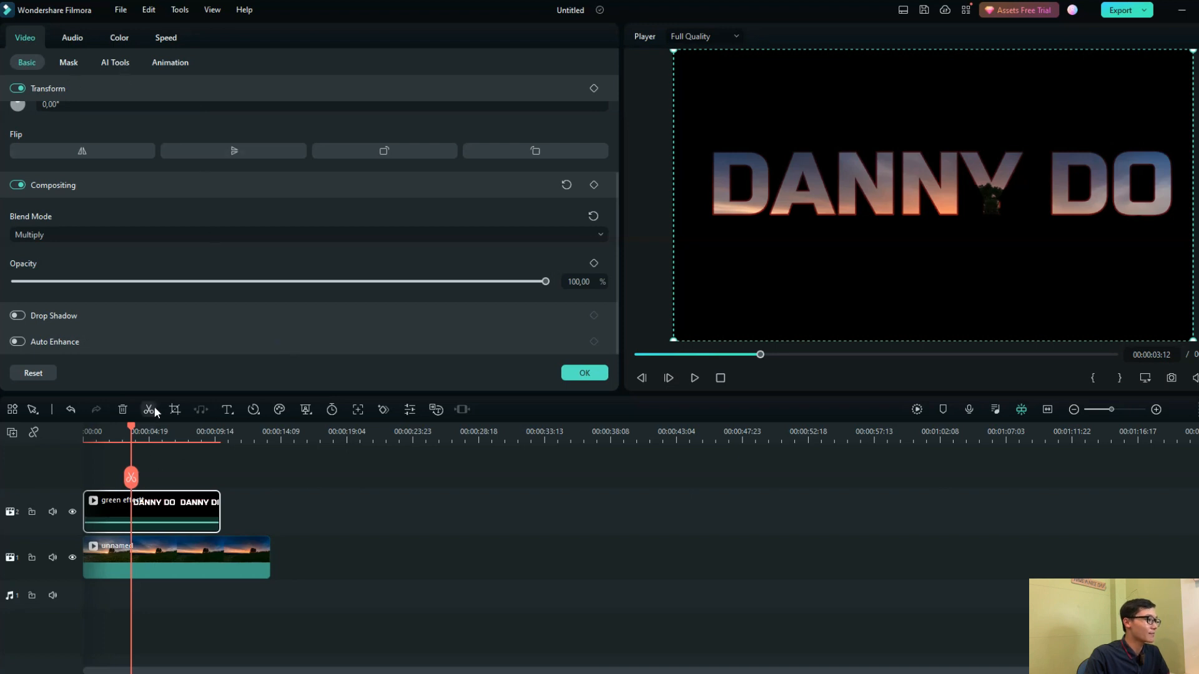
click(174, 410)
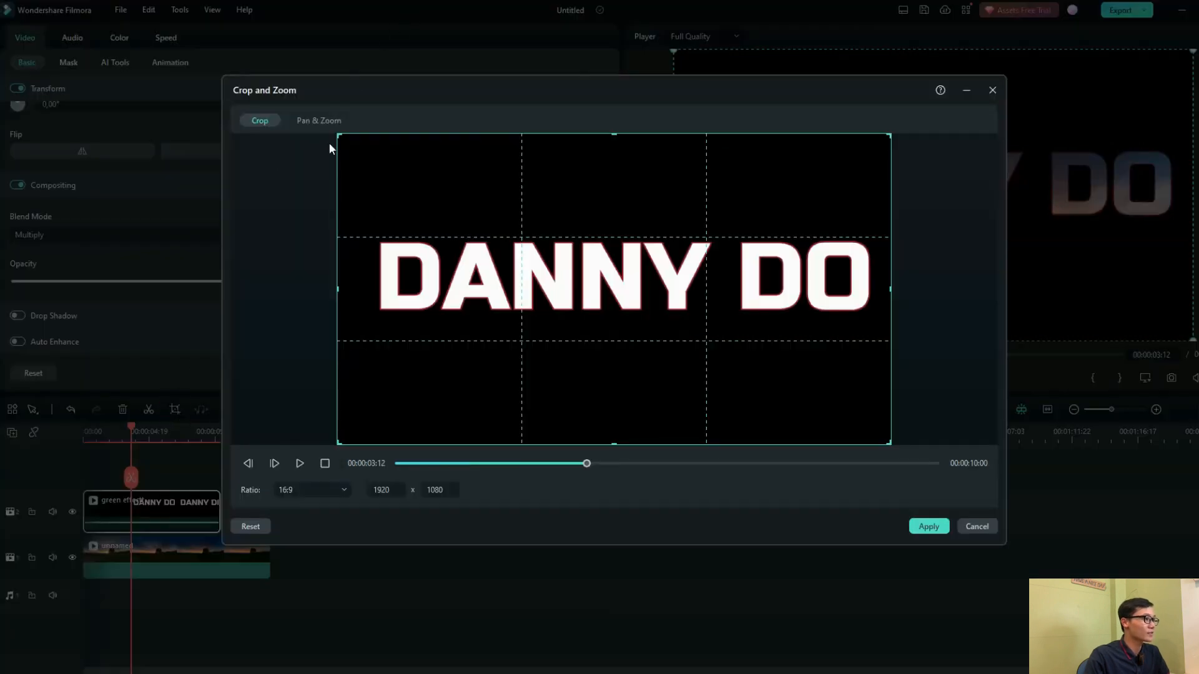
click(324, 122)
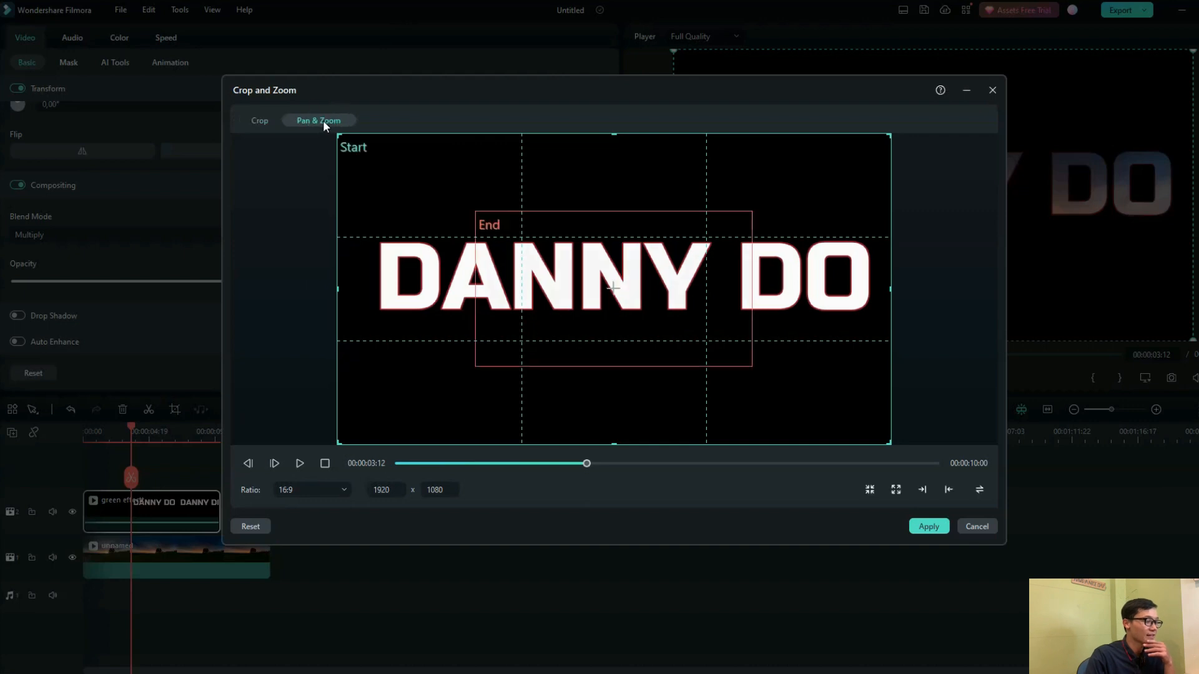
click(487, 238)
click(404, 185)
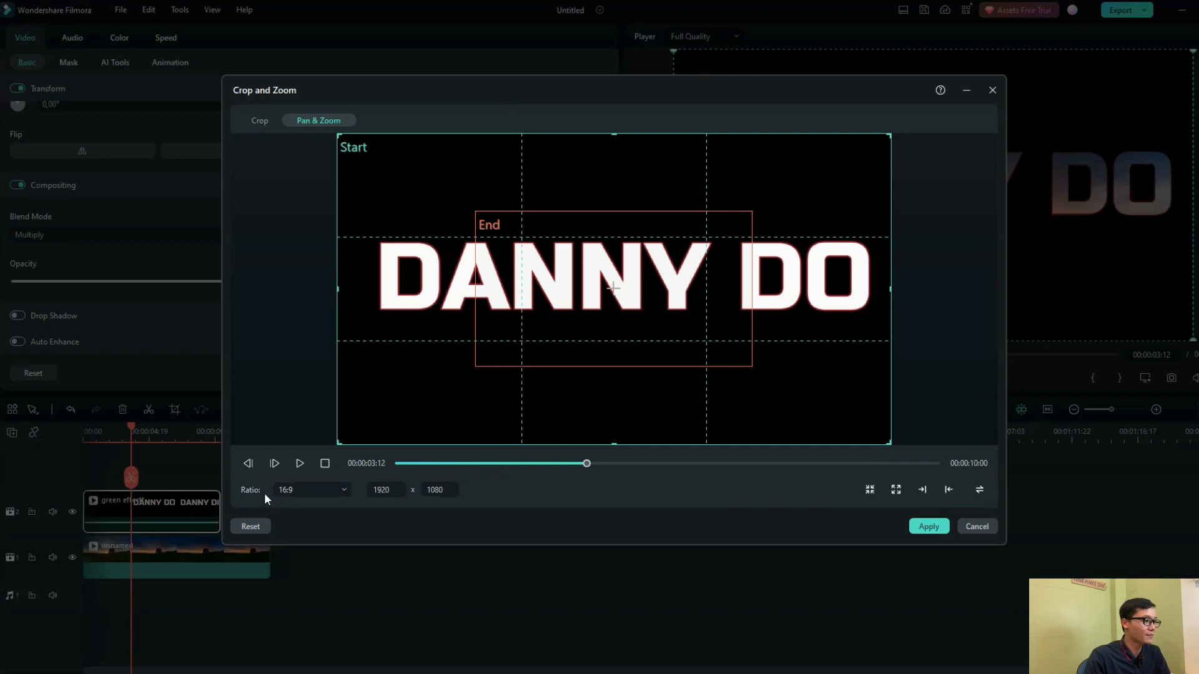
click(302, 490)
click(298, 531)
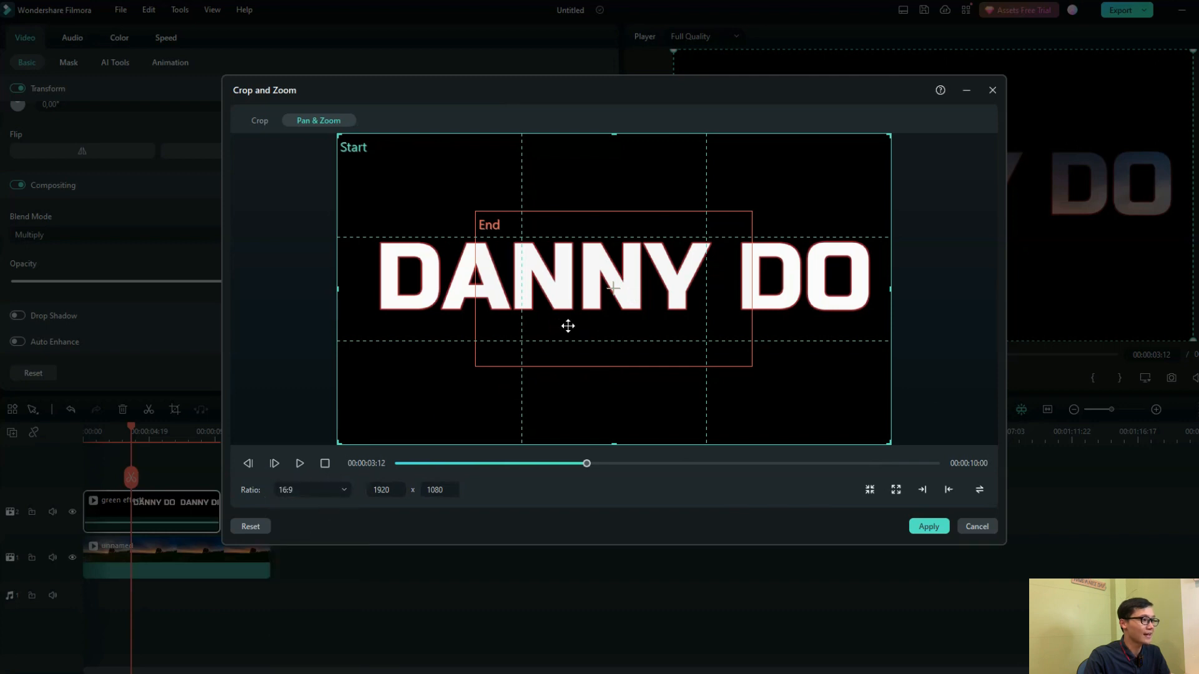
Shrink the zoom's End frame to about 117 x 66 inside the second N, preview the zoom and apply it
click(568, 326)
drag(476, 213, 632, 294)
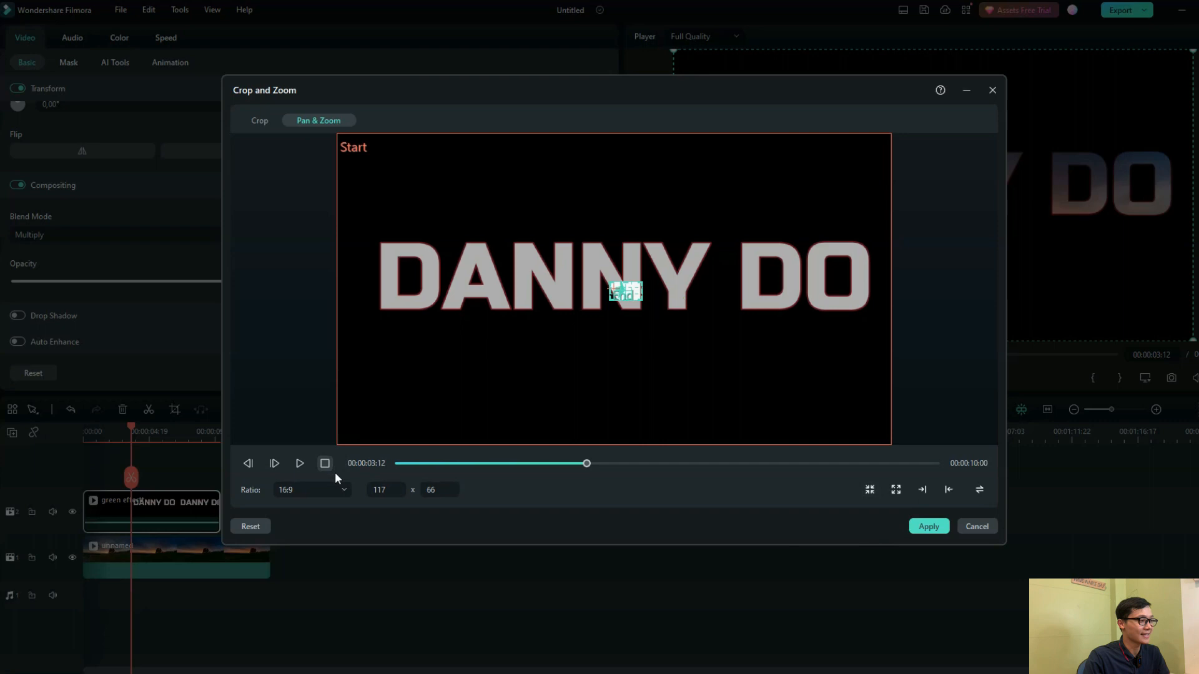
click(299, 464)
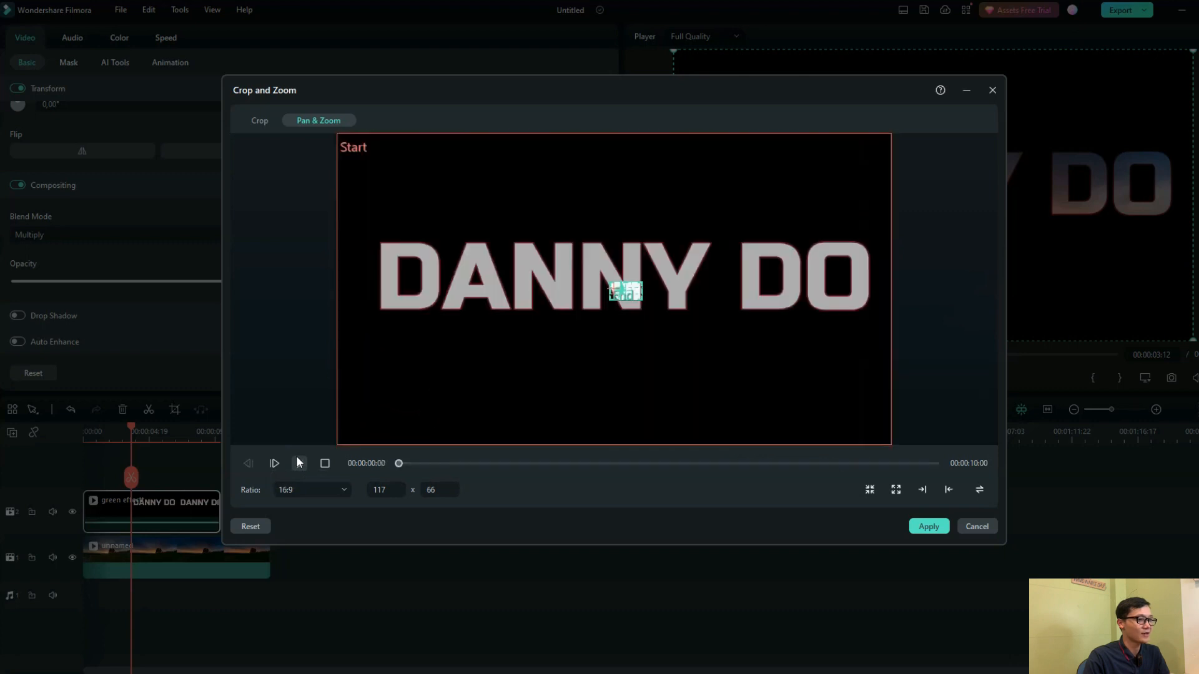
click(928, 527)
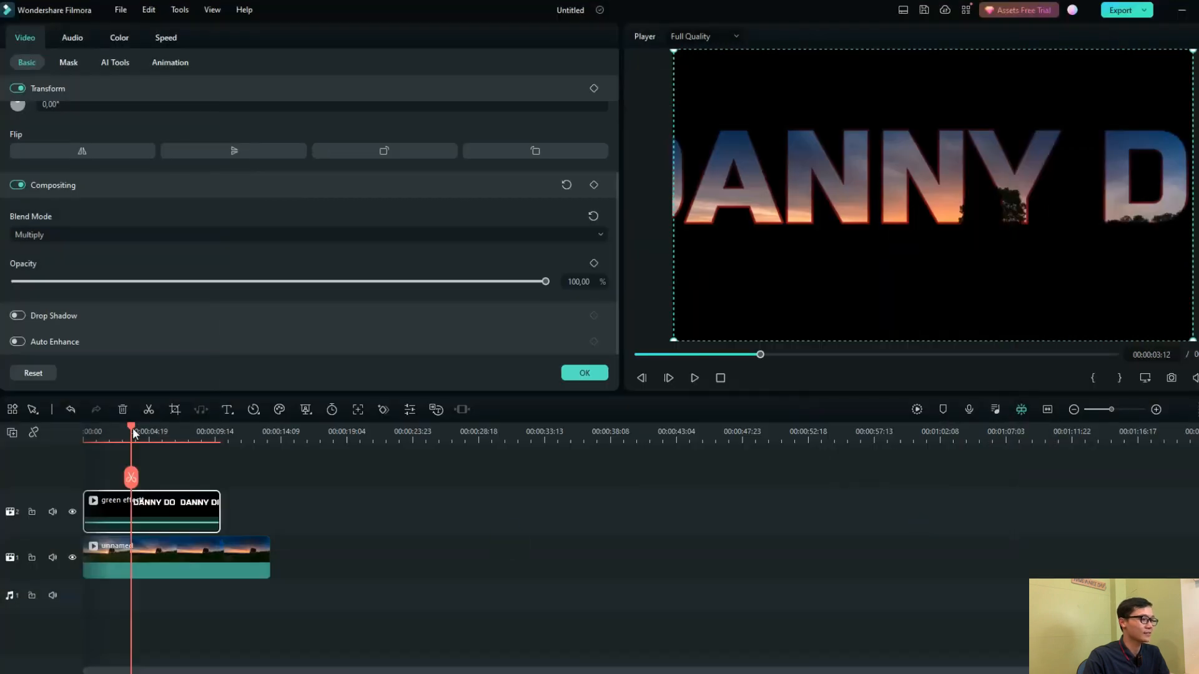
Play the zooming text composite from the start of the timeline
drag(133, 433, 52, 439)
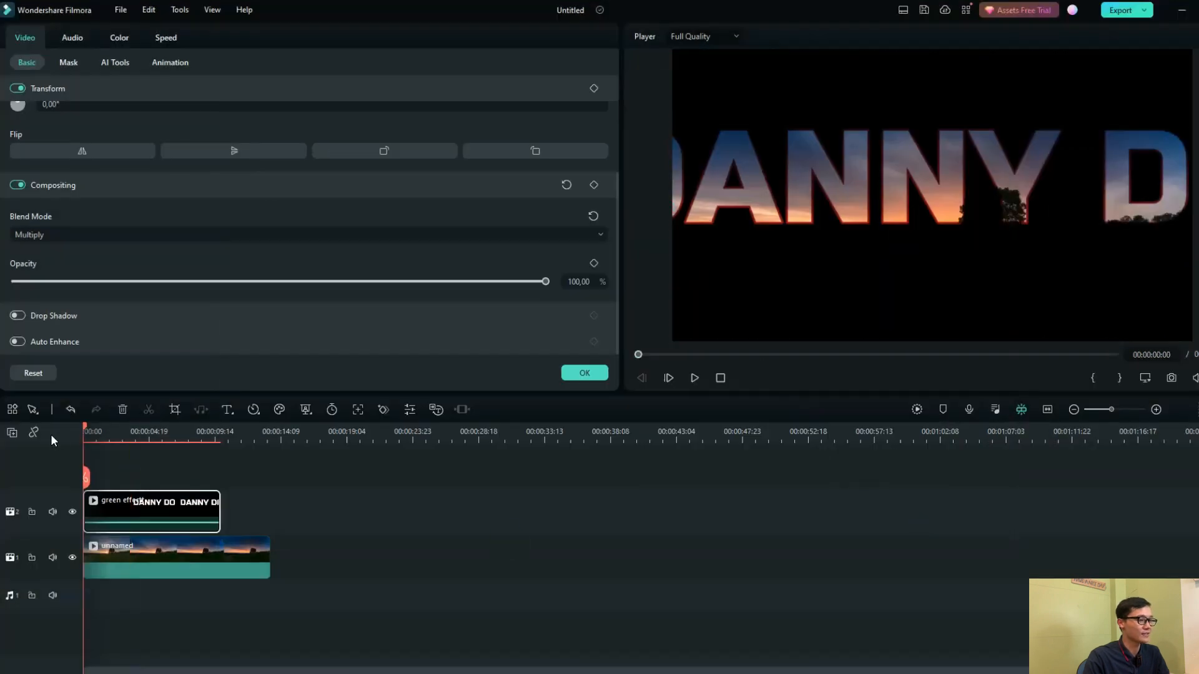
click(695, 378)
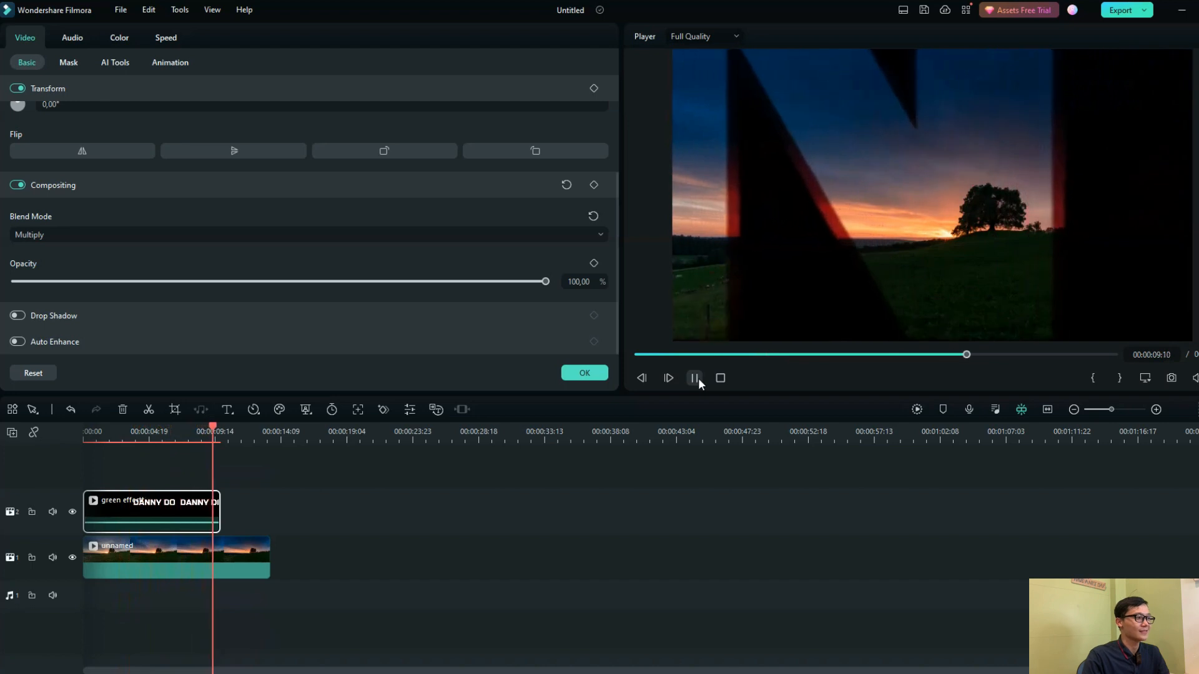
click(695, 379)
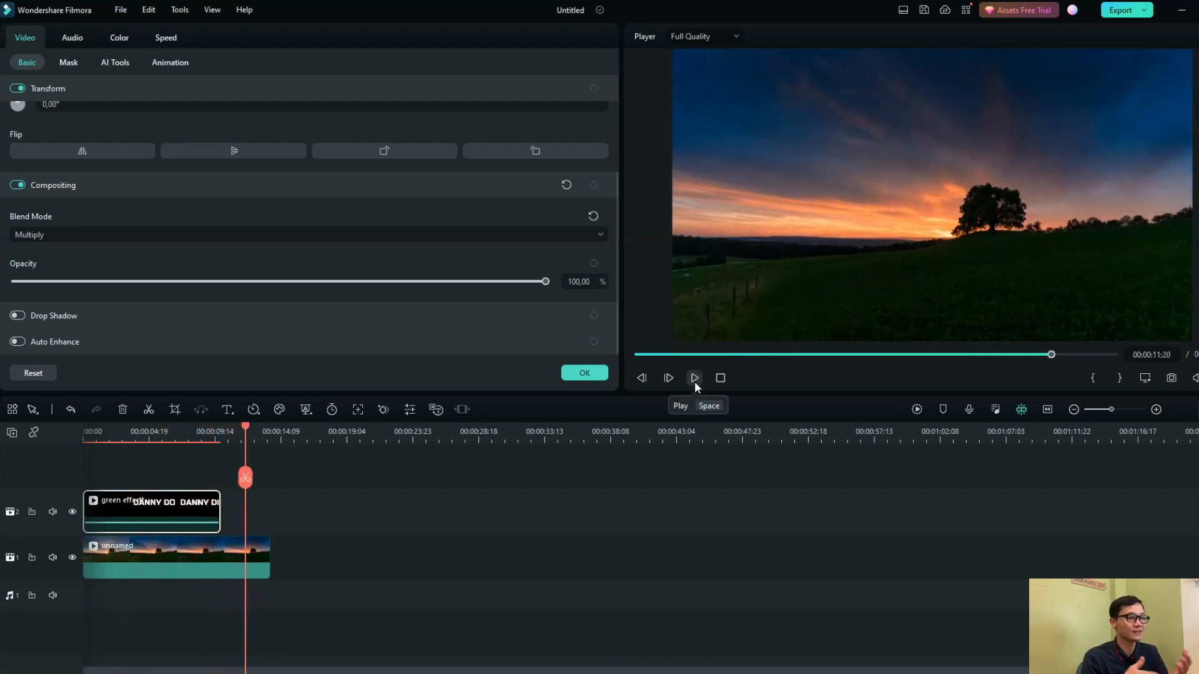